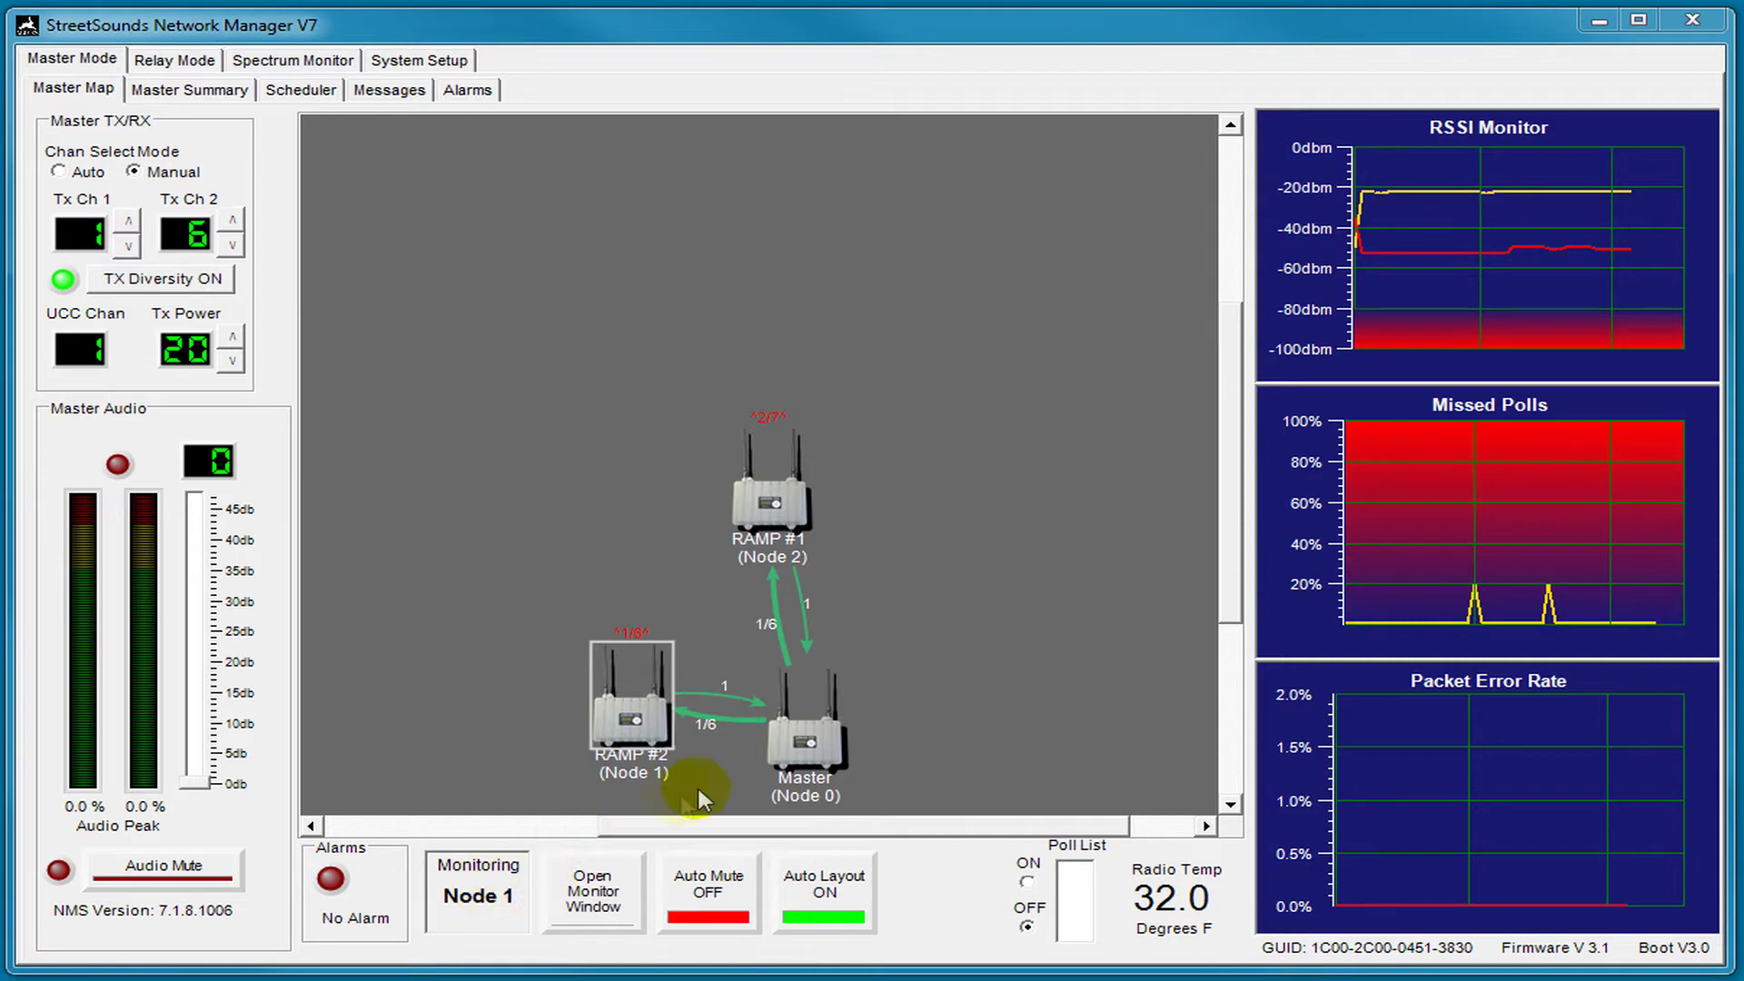
Rename the Master node (Node 0) as "Master 1" in its relay monitor, register it and close the monitor
{"action": "left_click", "coordinate": [811, 754]}
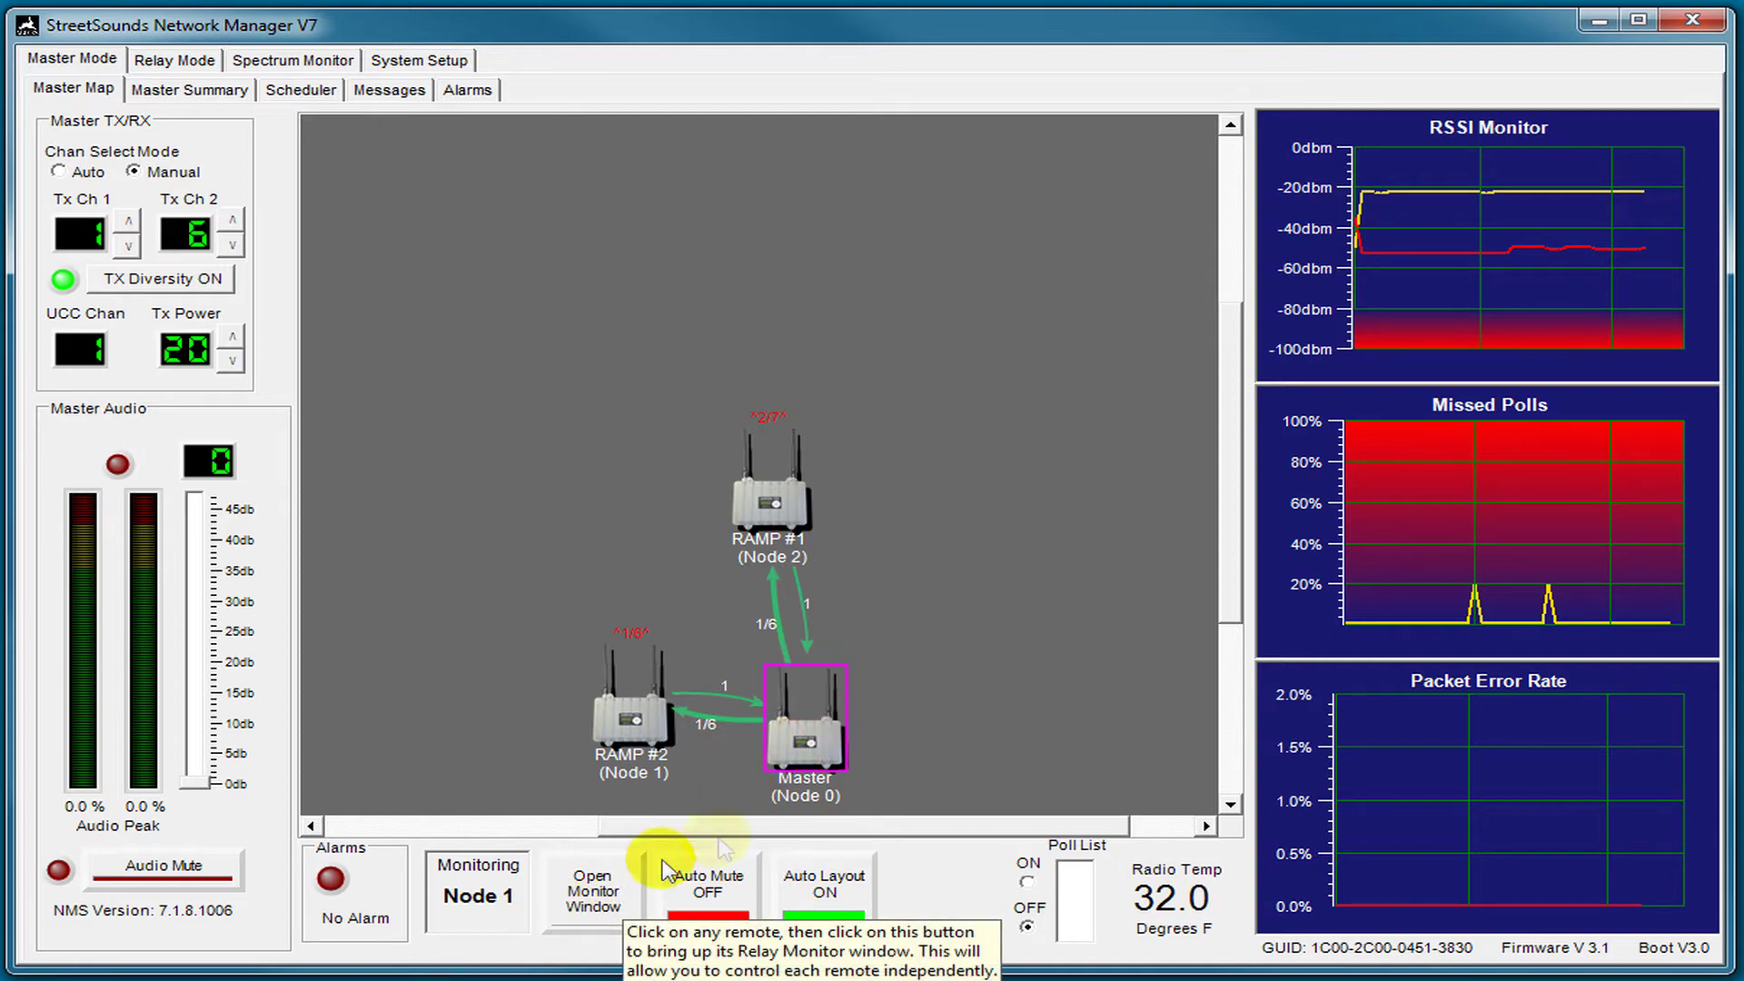
{"action": "left_click", "coordinate": [589, 893]}
{"action": "left_click", "coordinate": [600, 176]}
{"action": "type", "text": "1"}
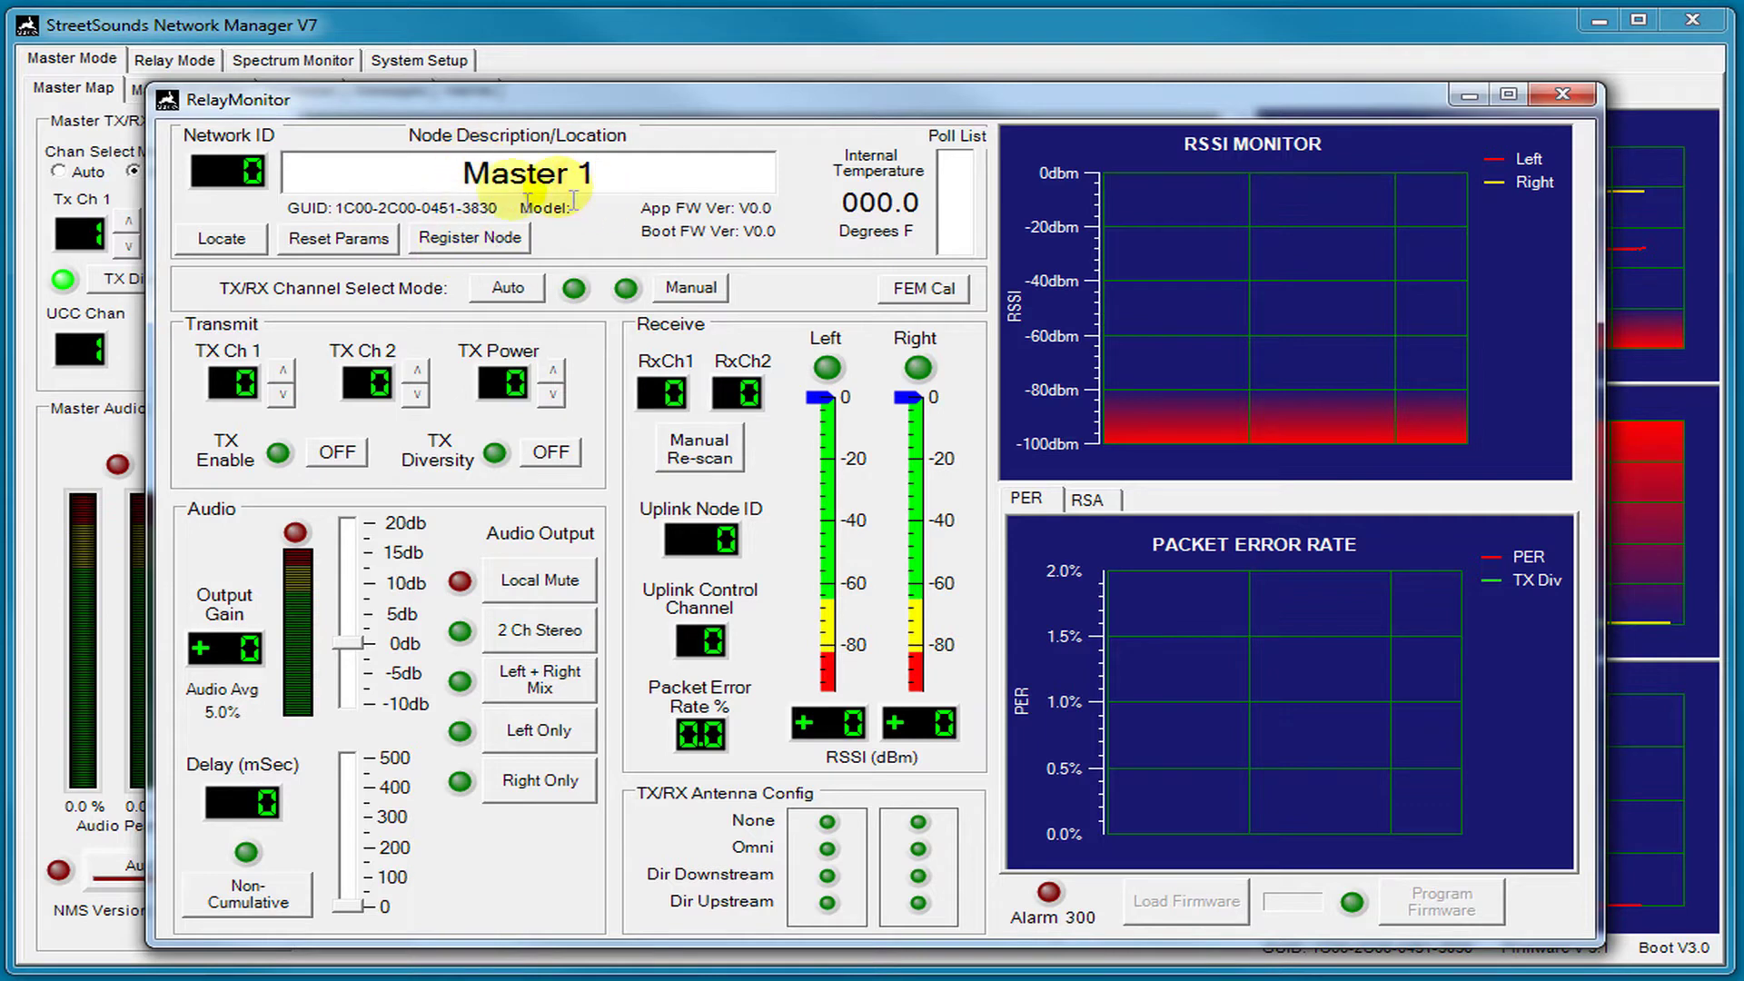
{"action": "left_click", "coordinate": [474, 241]}
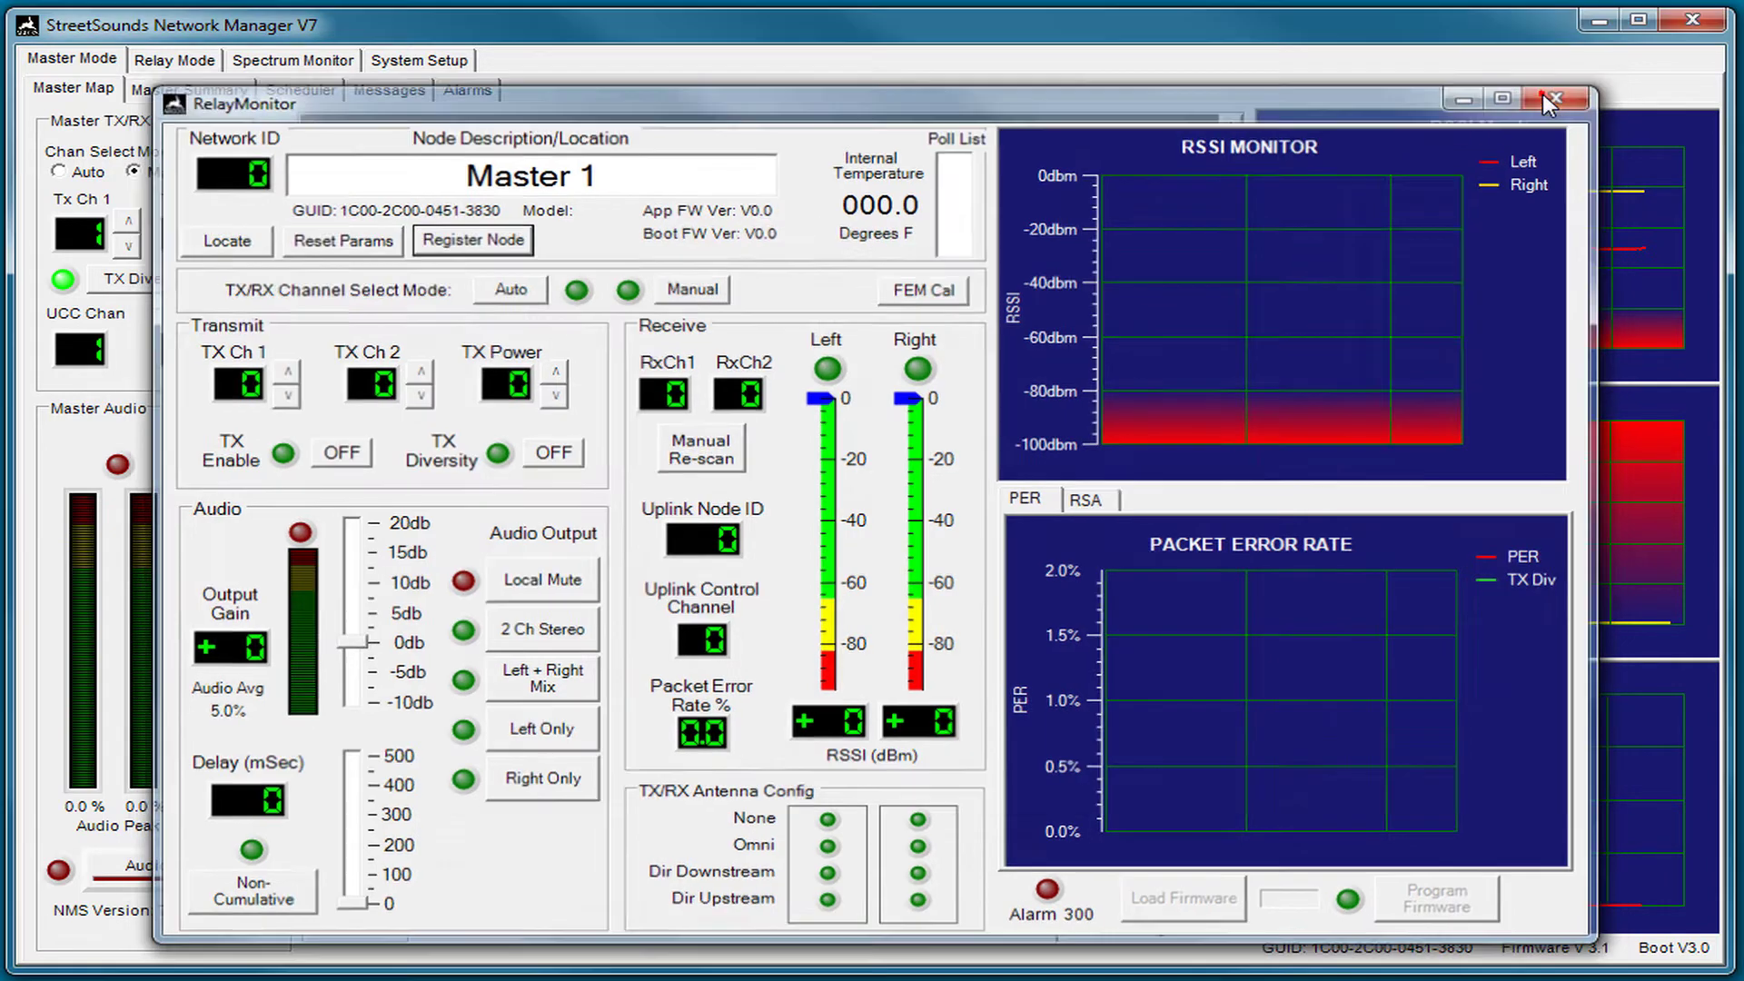
{"action": "left_click", "coordinate": [1562, 94]}
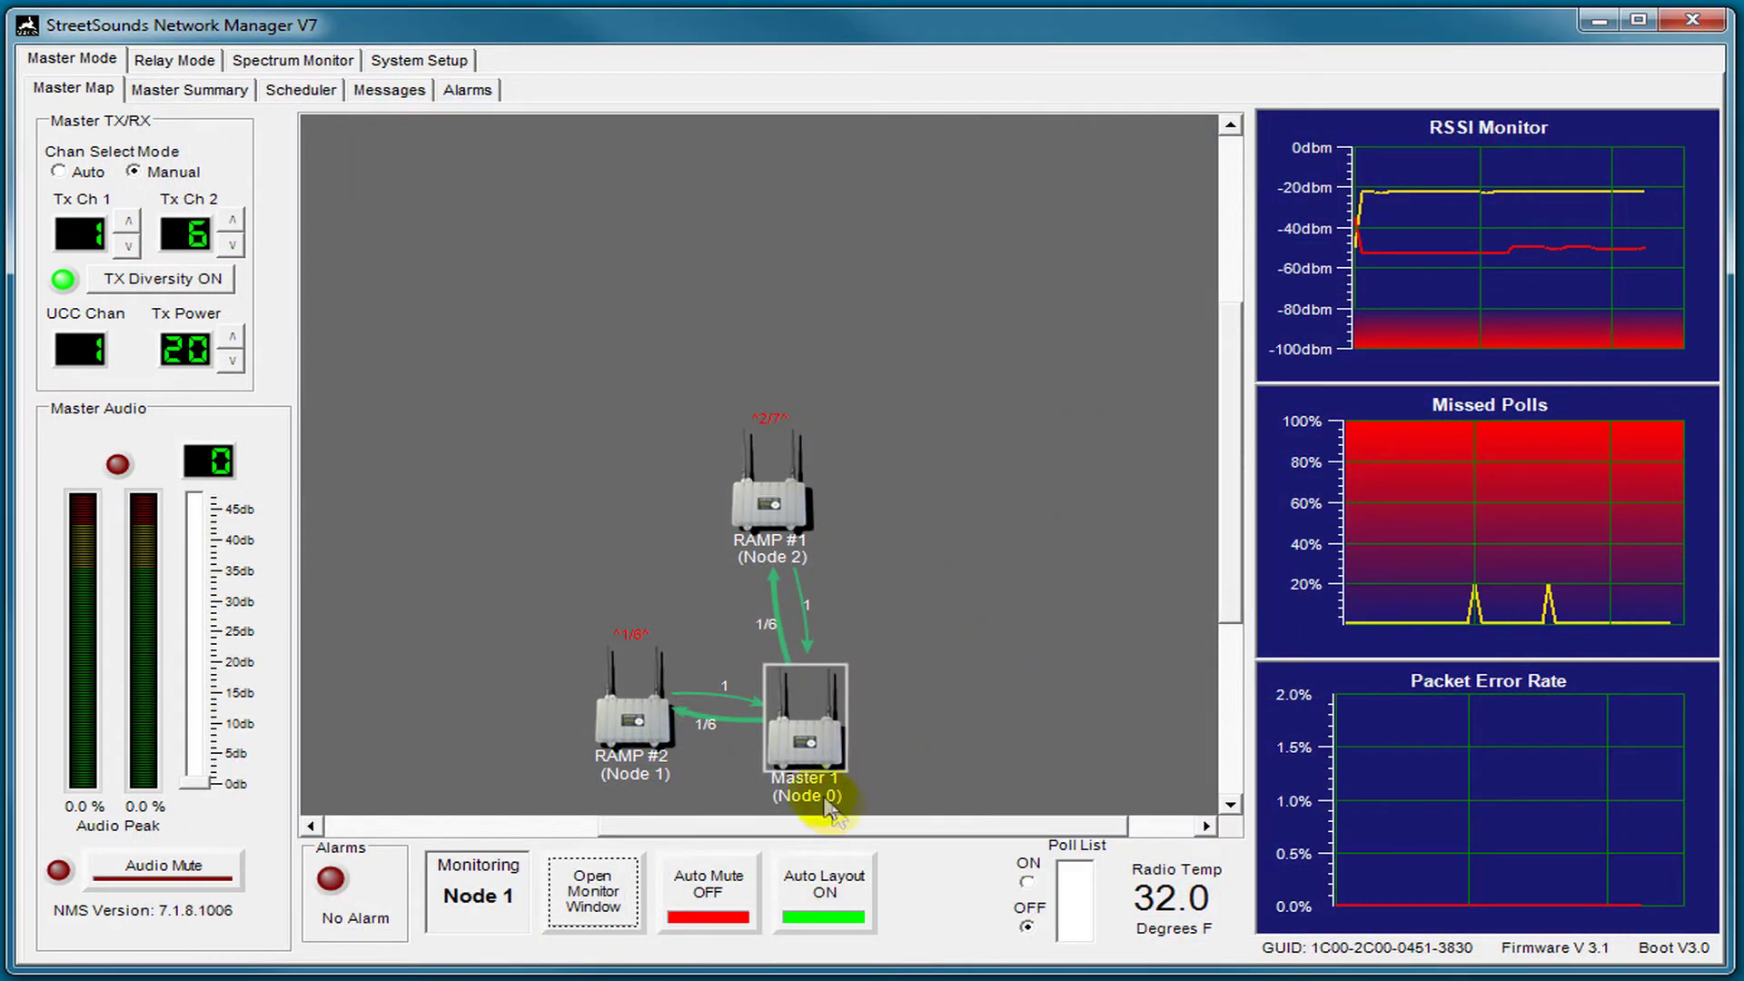
Rename the RAMP #2 node (Node 1) as "RAMP #2a" in its relay monitor, register it and close the monitor
{"action": "left_click", "coordinate": [629, 719]}
{"action": "left_click", "coordinate": [599, 870]}
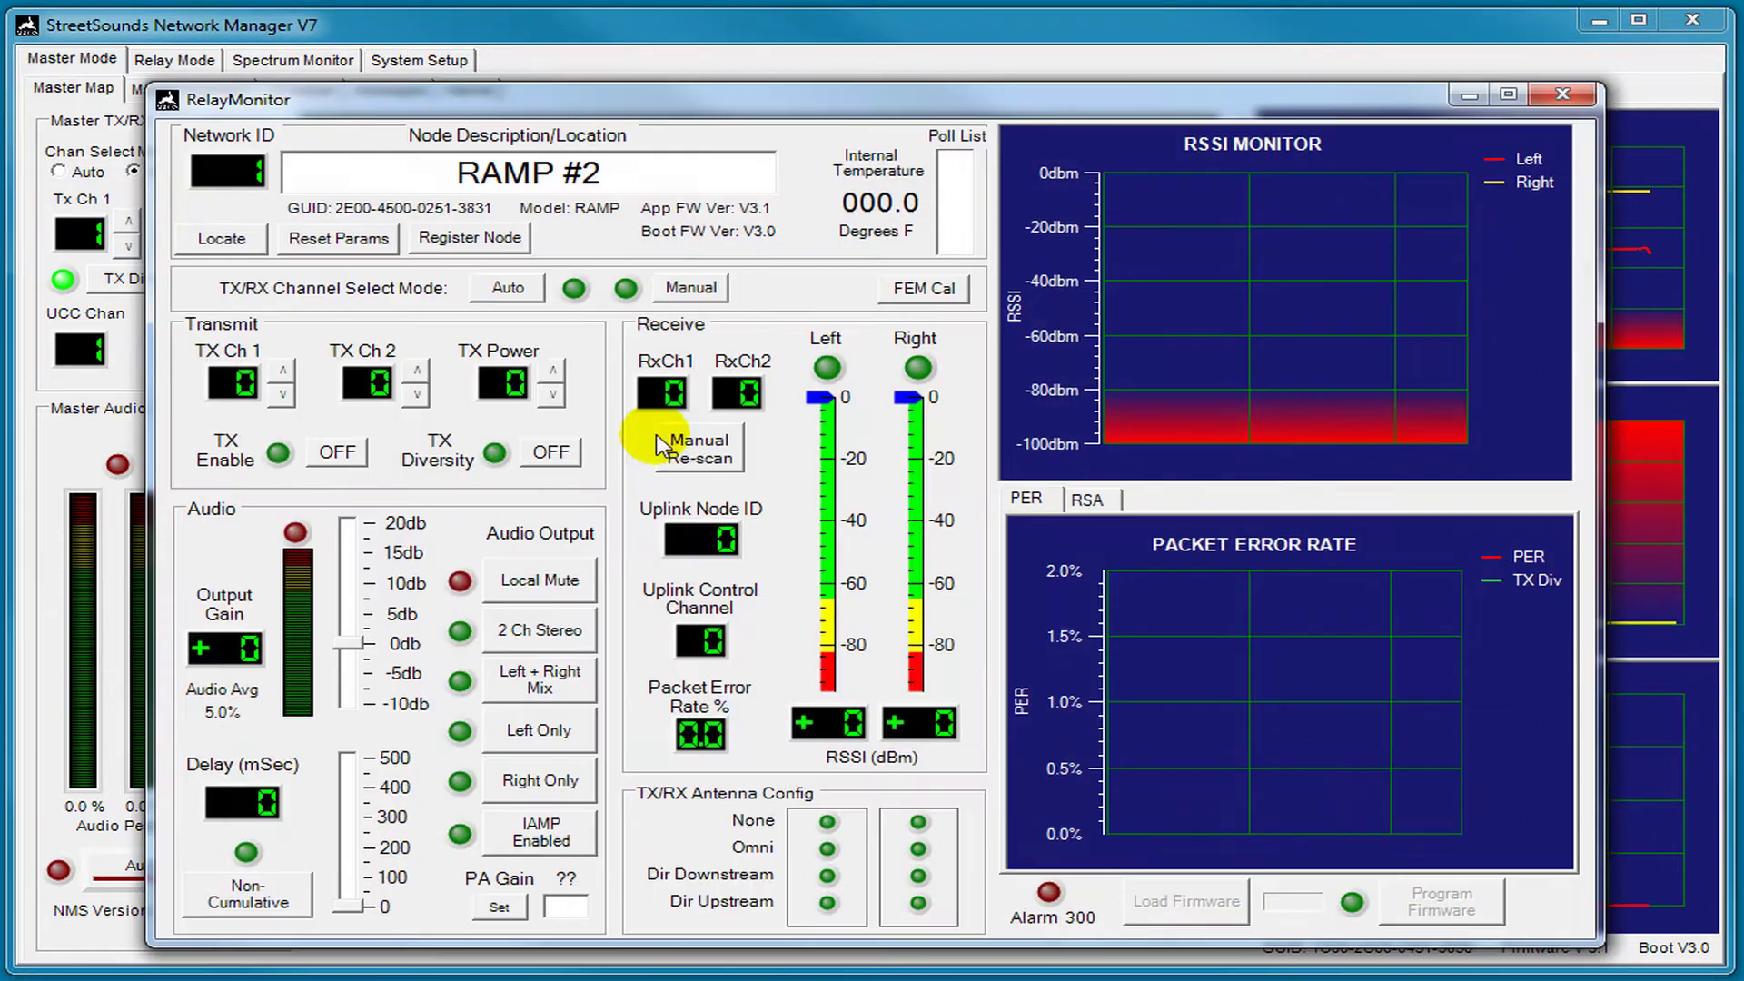
{"action": "left_click", "coordinate": [648, 188]}
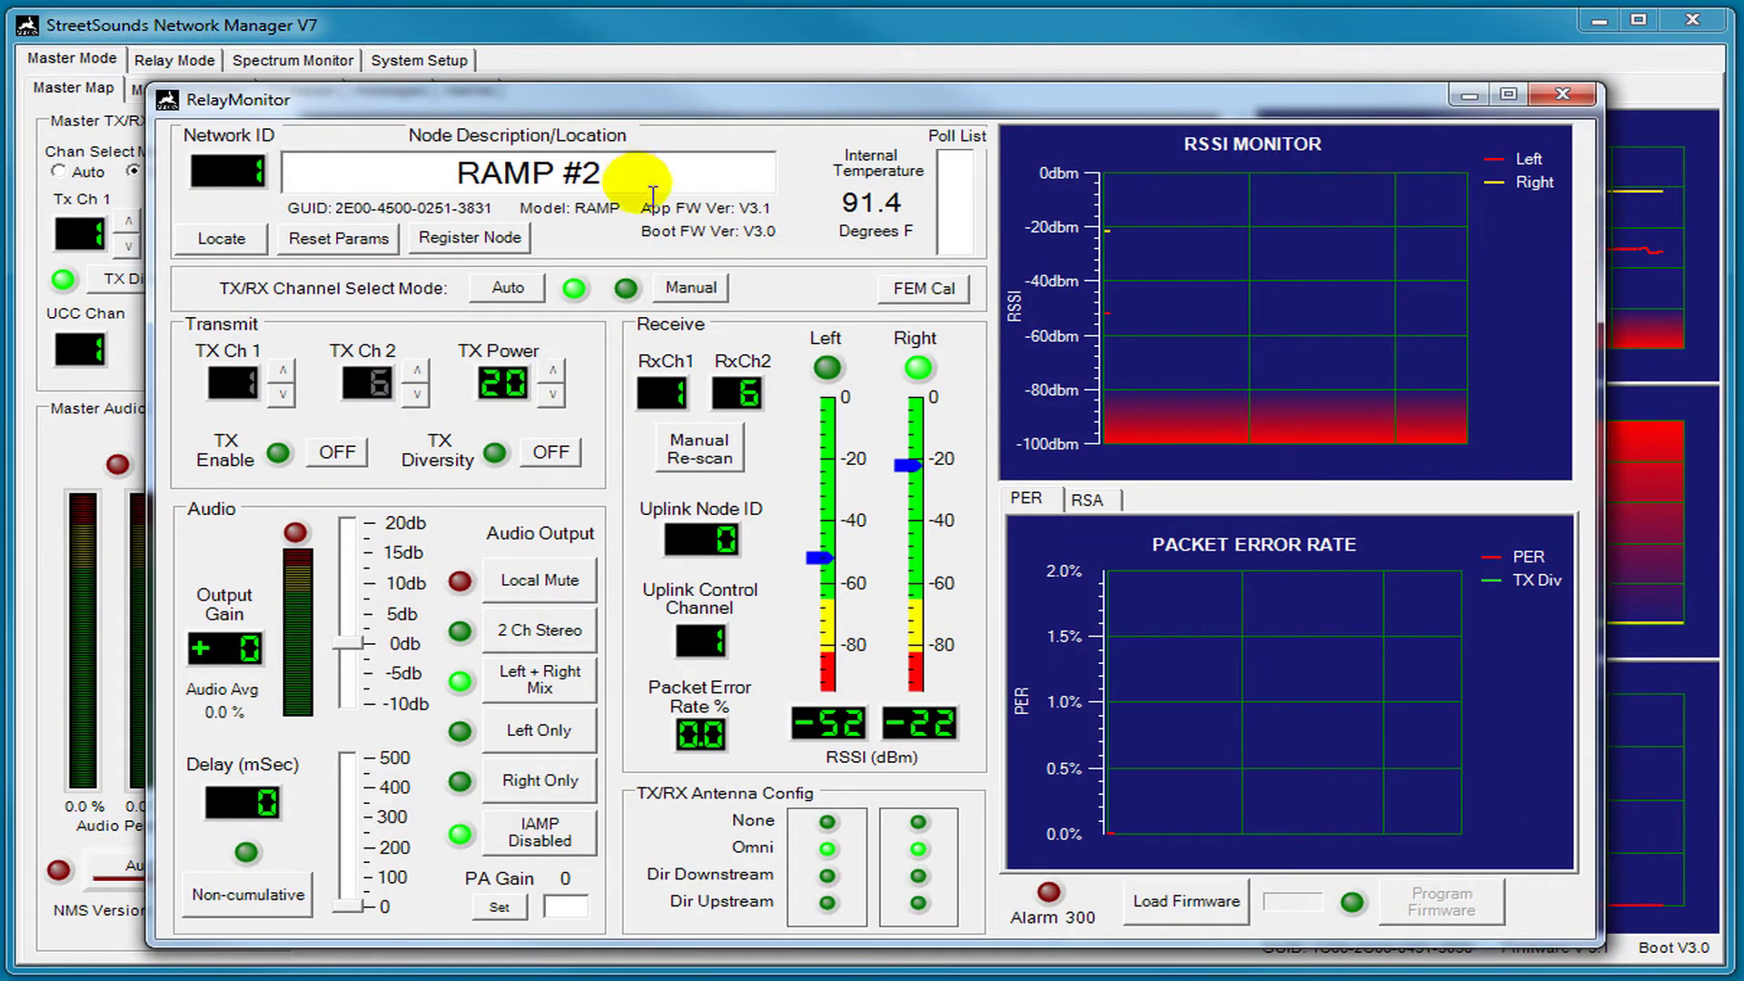
{"action": "type", "text": "a"}
{"action": "left_click", "coordinate": [478, 243]}
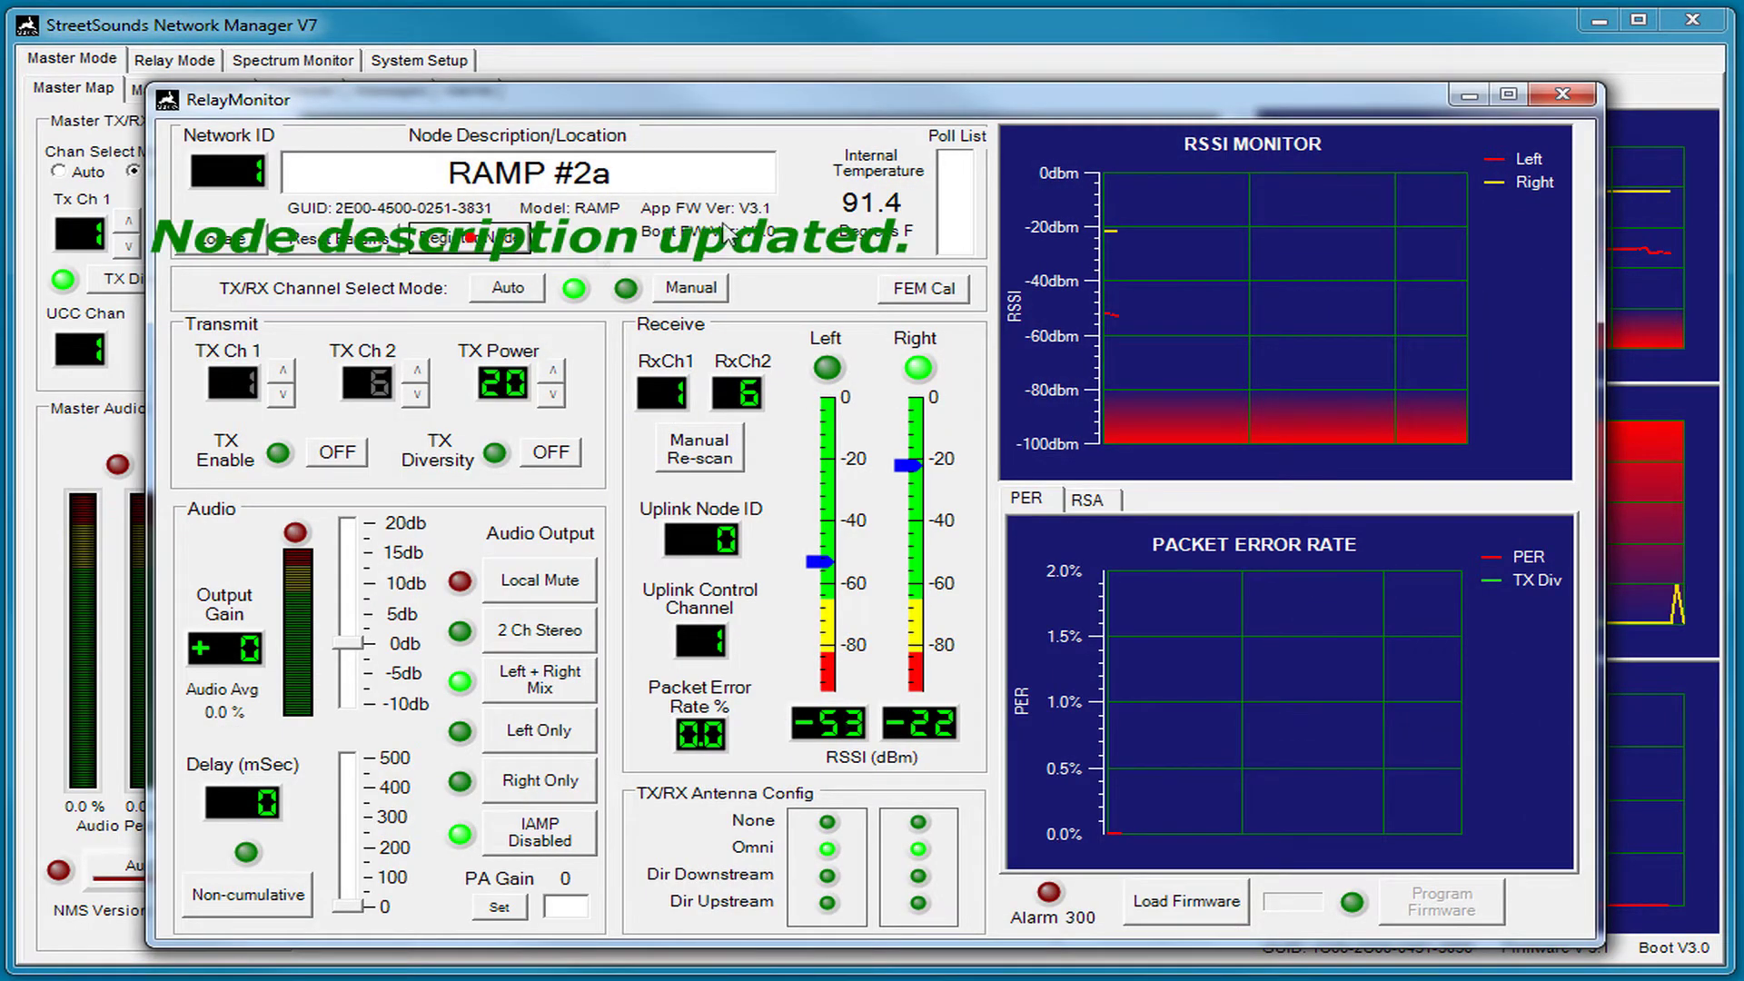
{"action": "left_click", "coordinate": [1545, 95]}
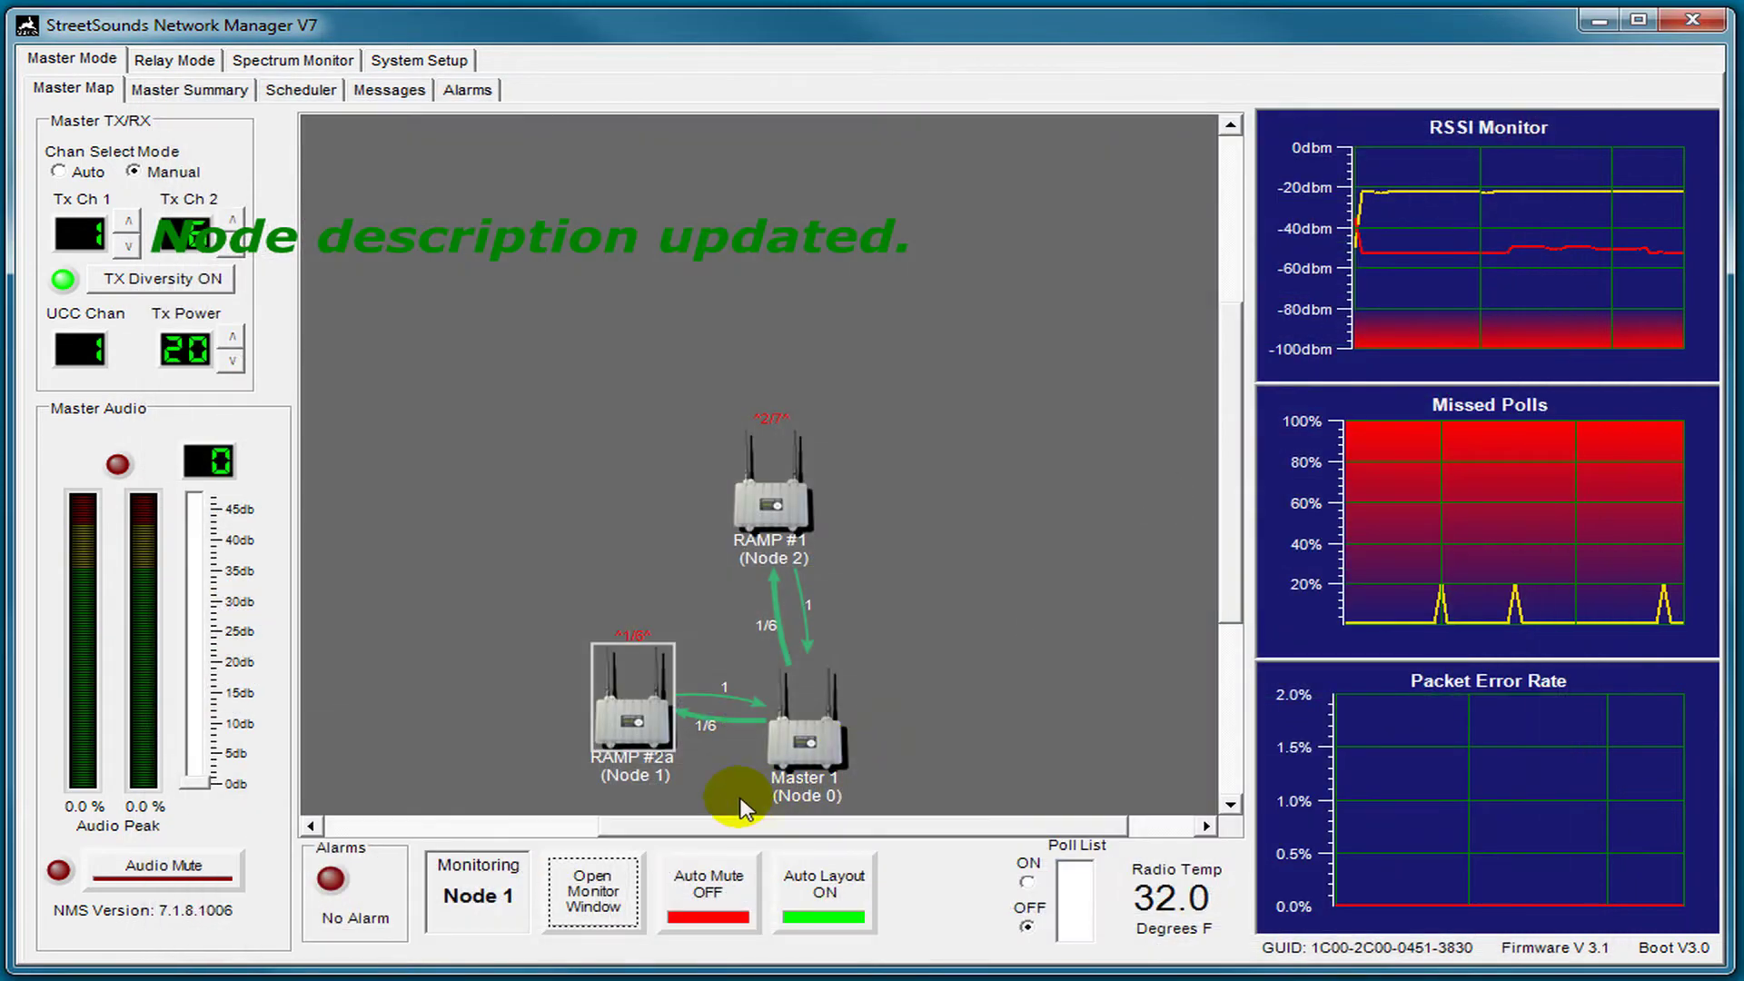
Open the relay monitor of RAMP #1 (Node 2) to review its settings, and close it
{"action": "left_click", "coordinate": [660, 772]}
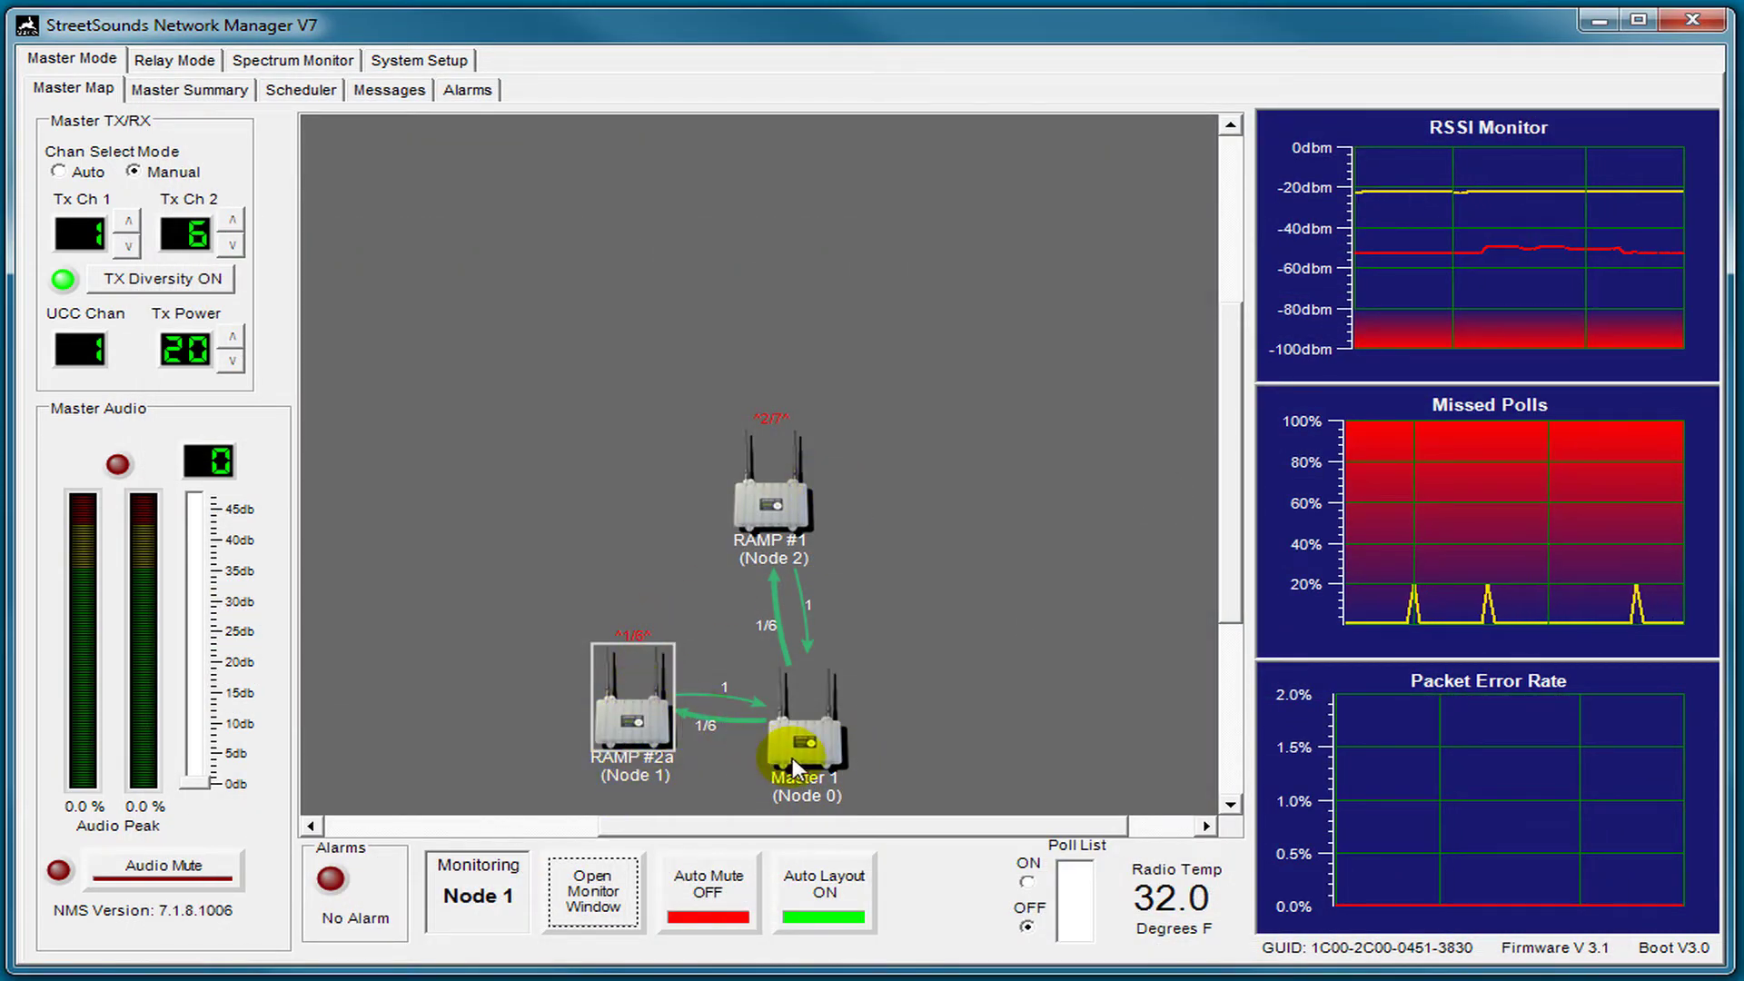
{"action": "left_click", "coordinate": [774, 508]}
{"action": "double_click", "coordinate": [775, 507]}
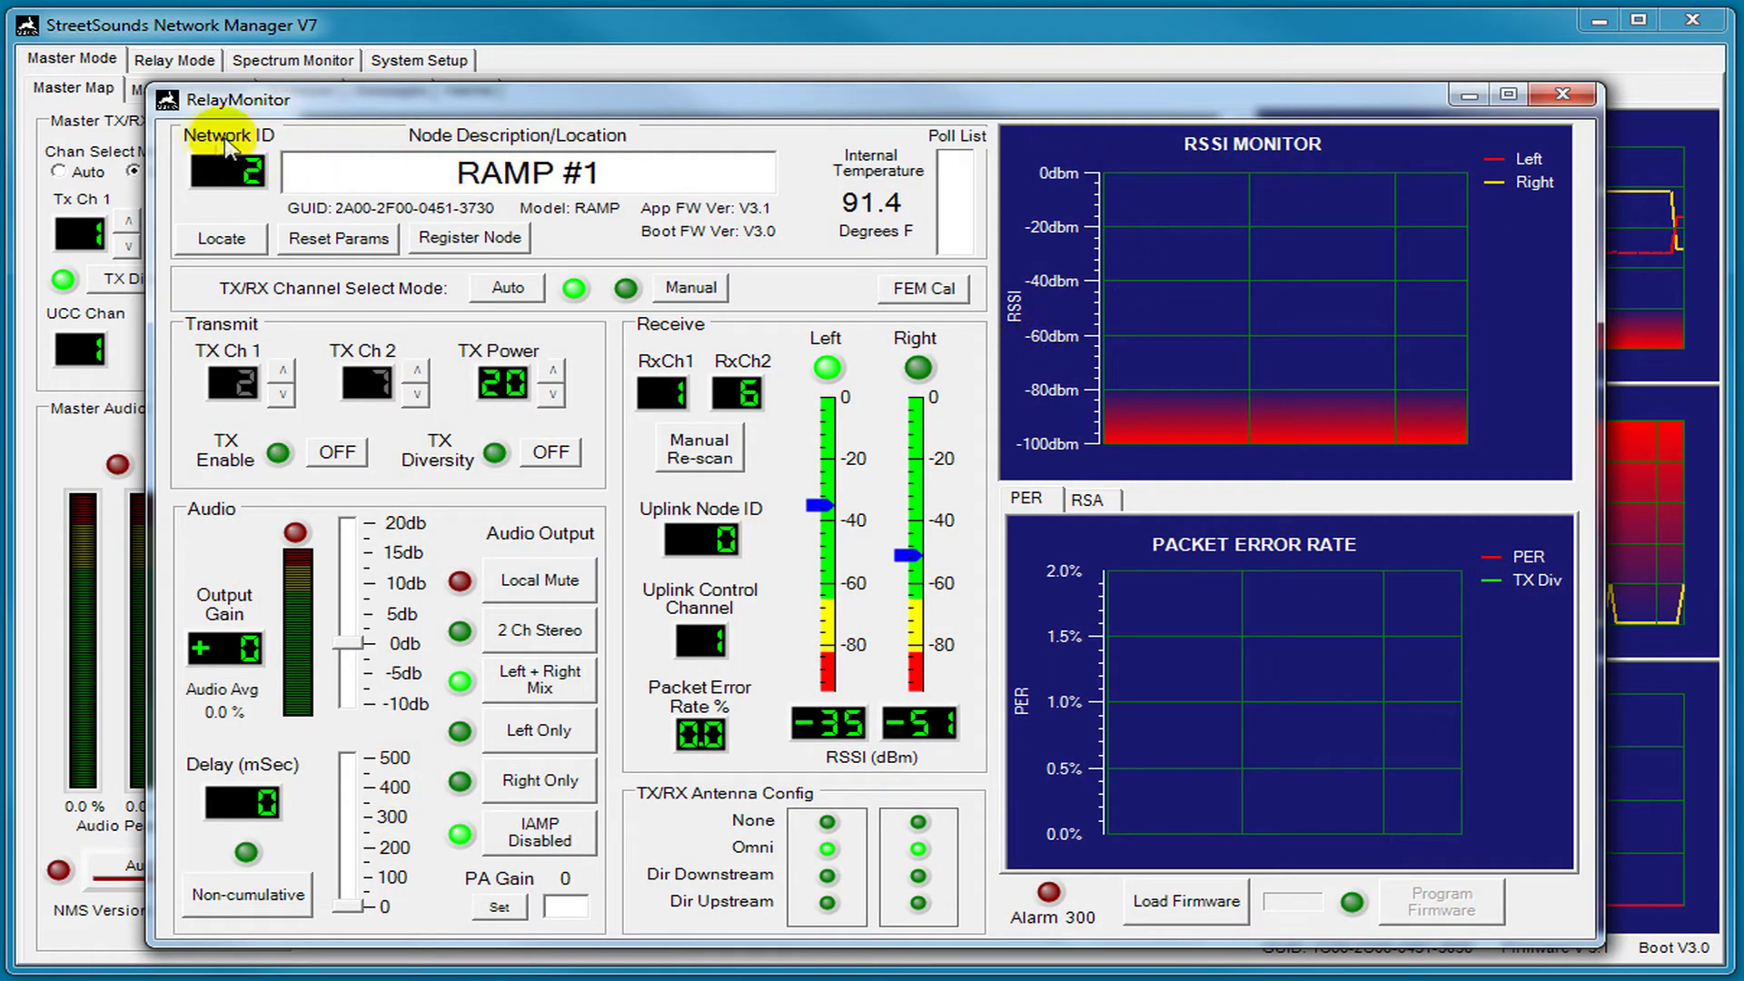
{"action": "left_click", "coordinate": [1558, 98]}
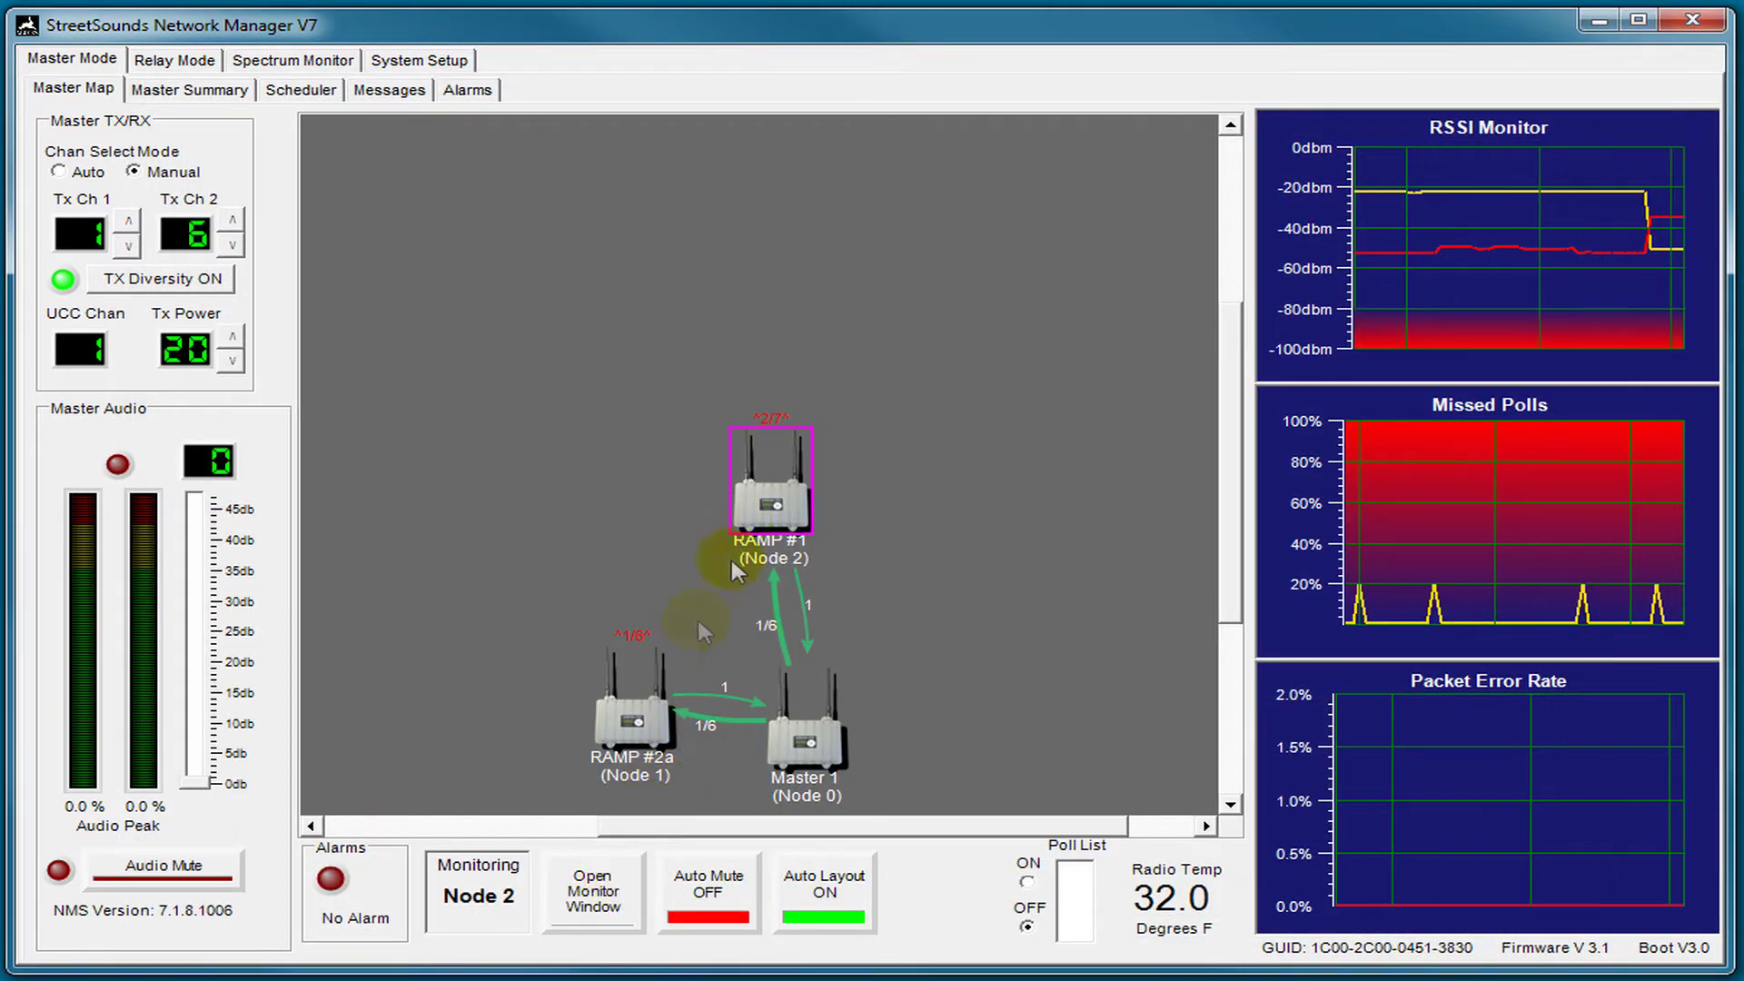
Check the received signal levels in the relay monitor of RAMP #2a (Node 1), and close it
{"action": "left_click", "coordinate": [625, 718]}
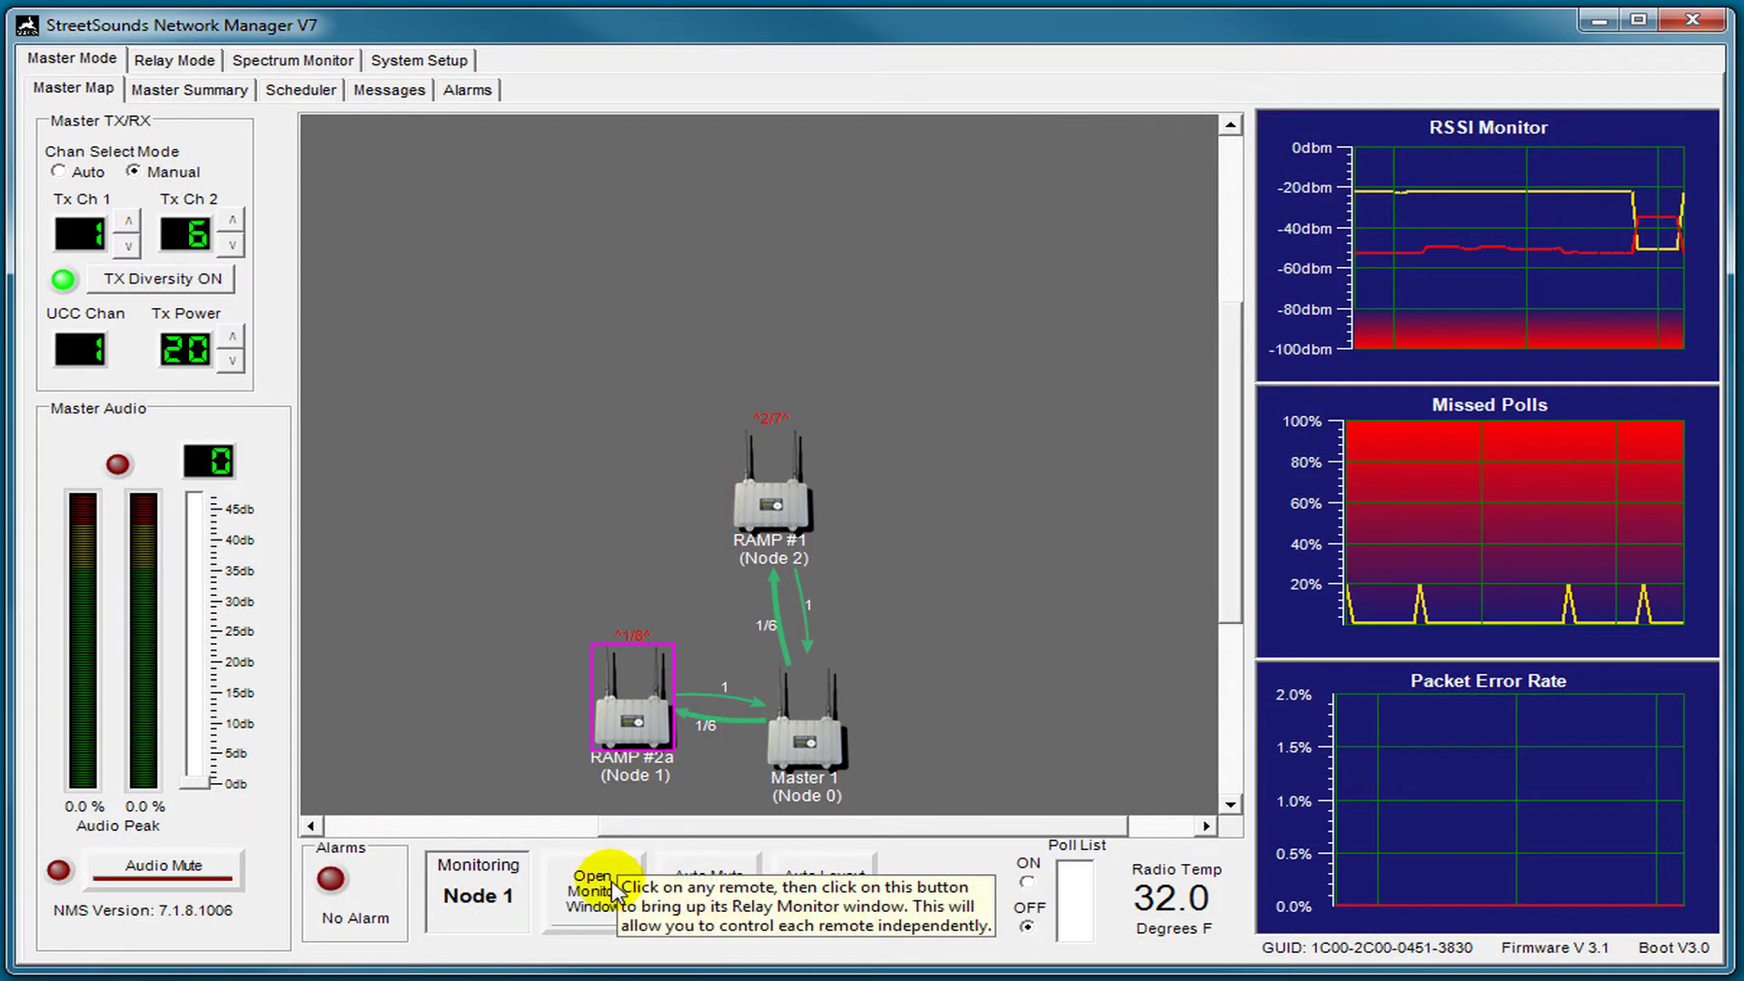
{"action": "left_click", "coordinate": [617, 861]}
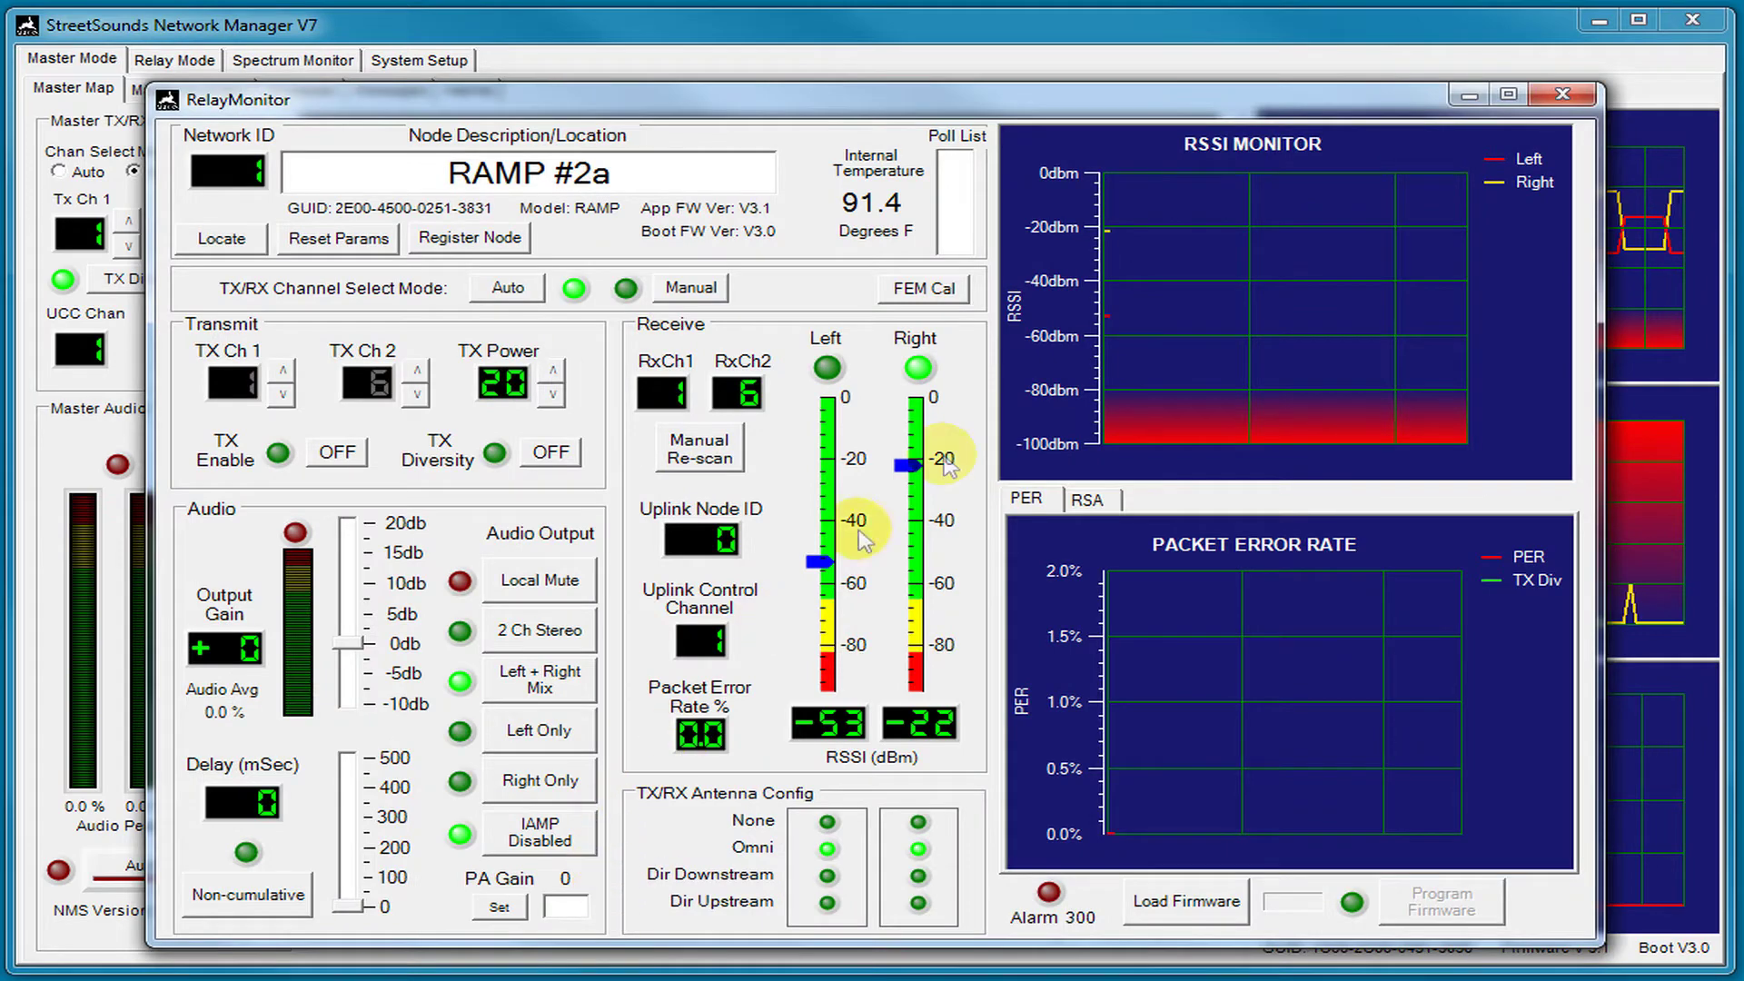
{"action": "left_click", "coordinate": [1562, 96]}
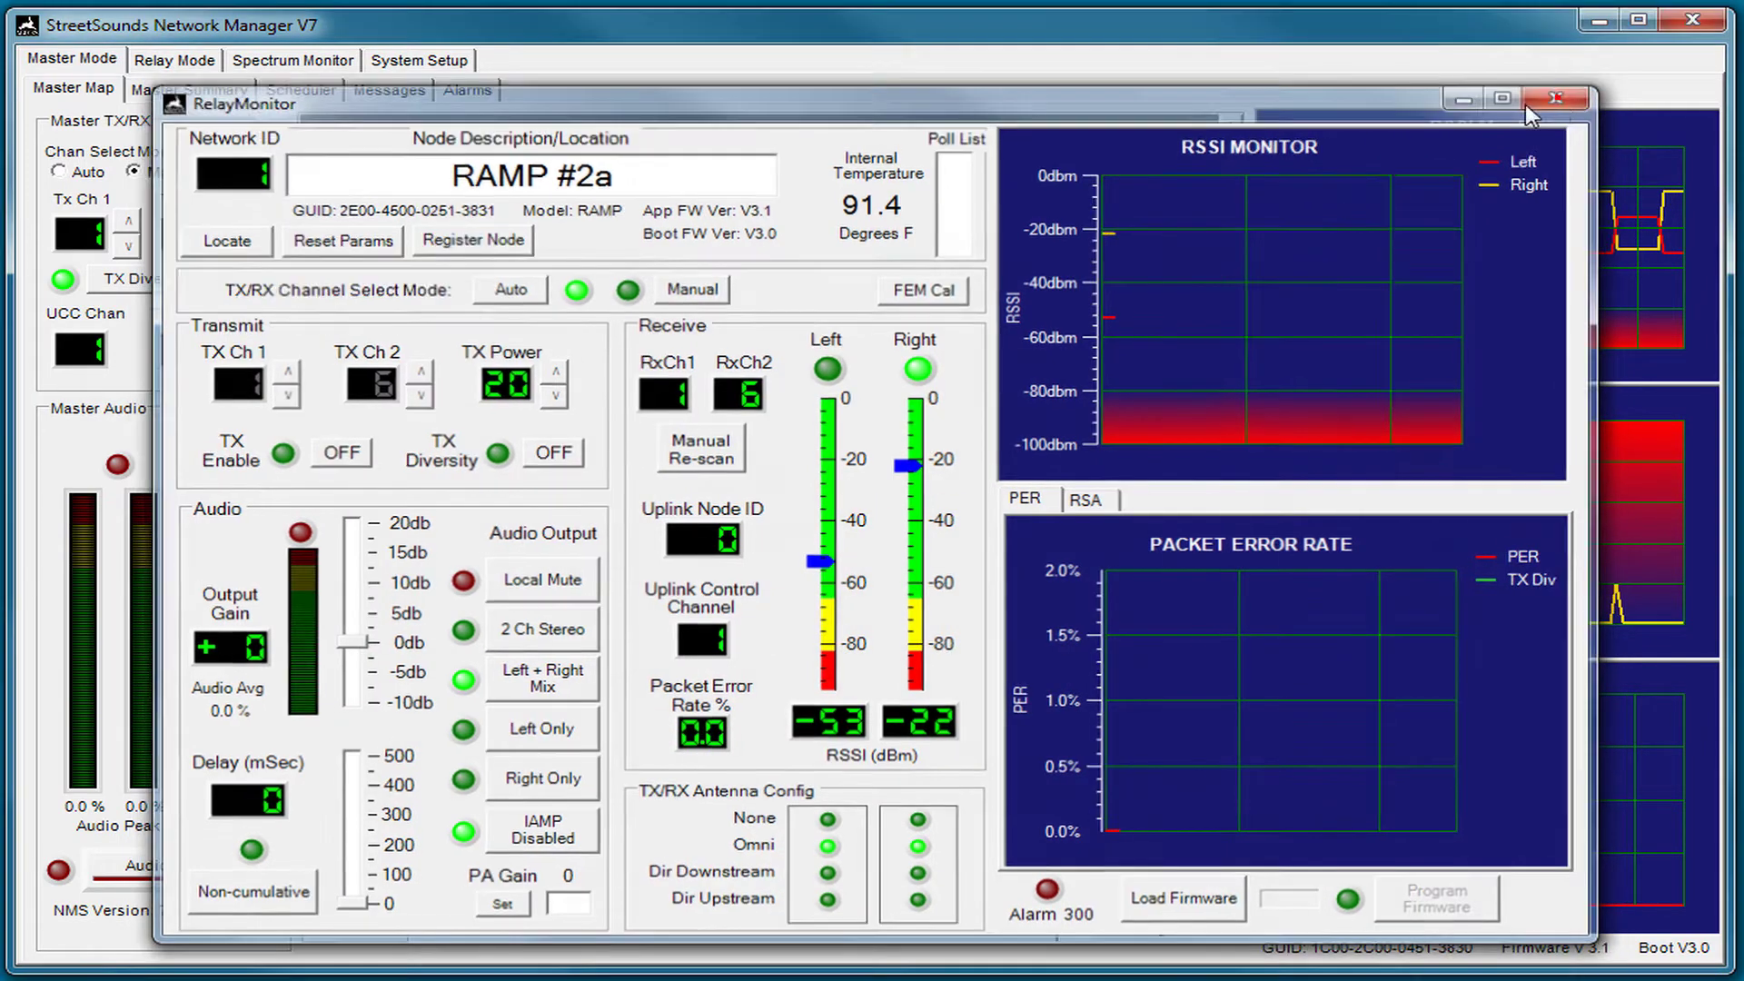
Move RAMP #1 to the right of Master 1 and RAMP #2a to its upper left on the map
{"action": "left_click_drag", "start_coordinate": [743, 541], "coordinate": [1008, 636]}
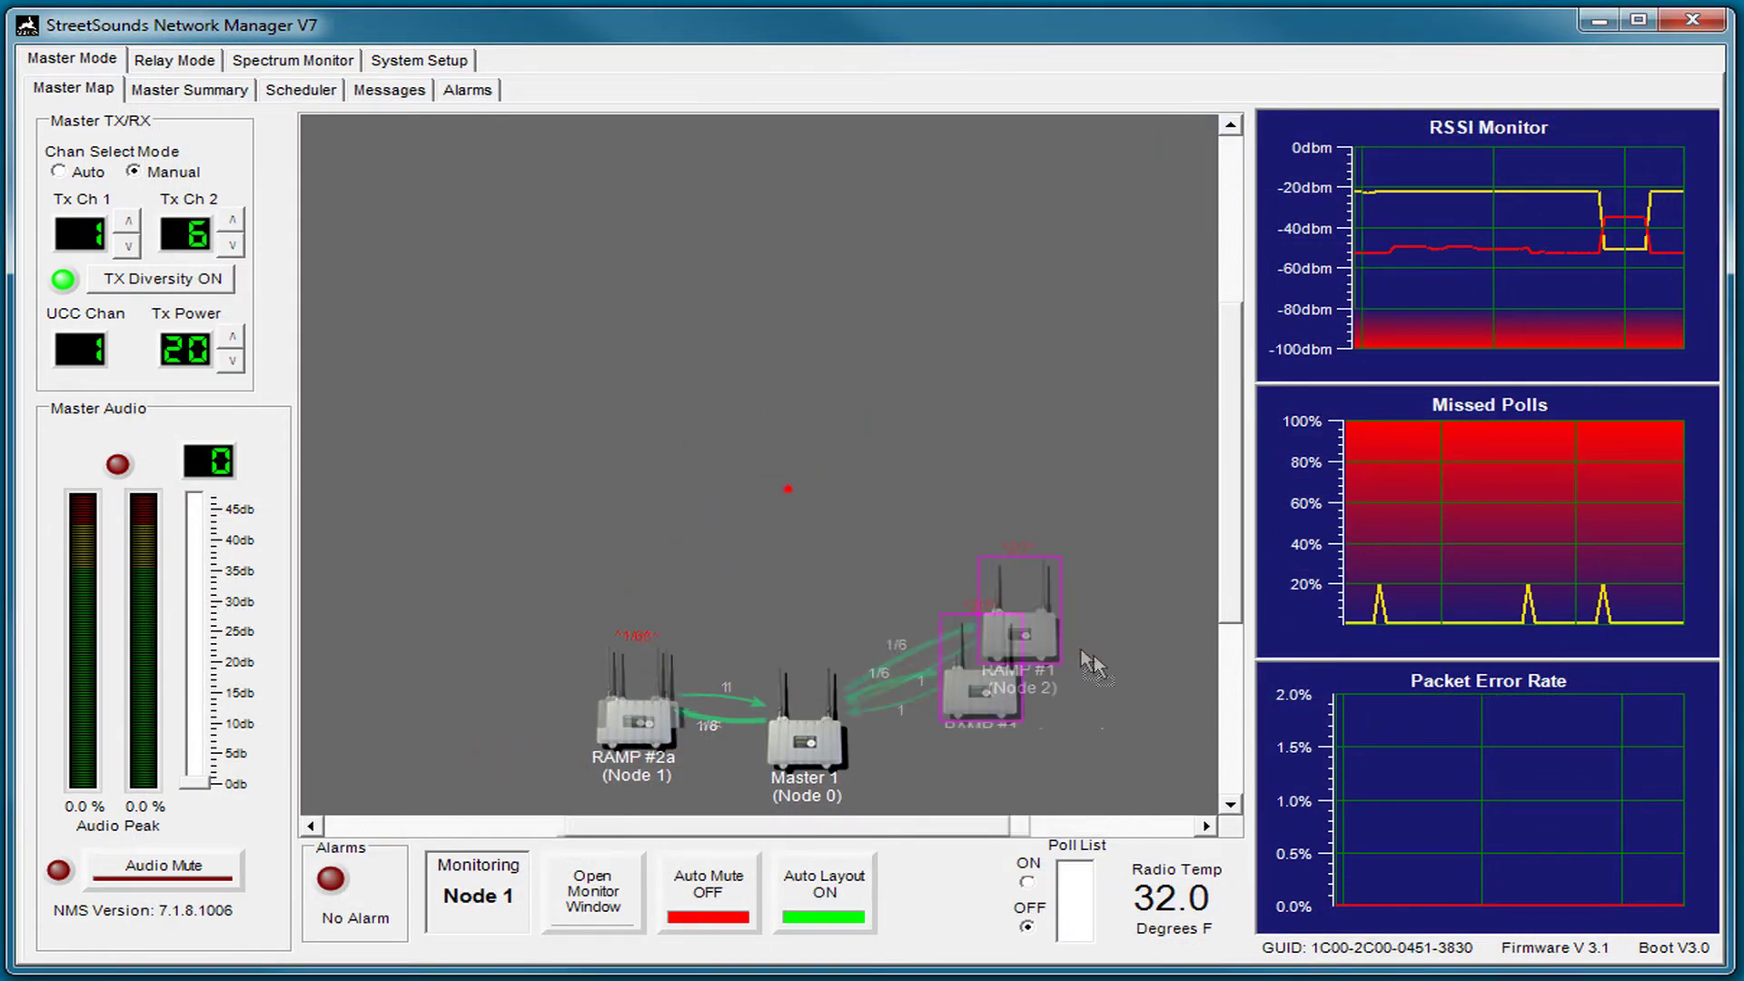
{"action": "left_click_drag", "start_coordinate": [627, 727], "coordinate": [636, 563]}
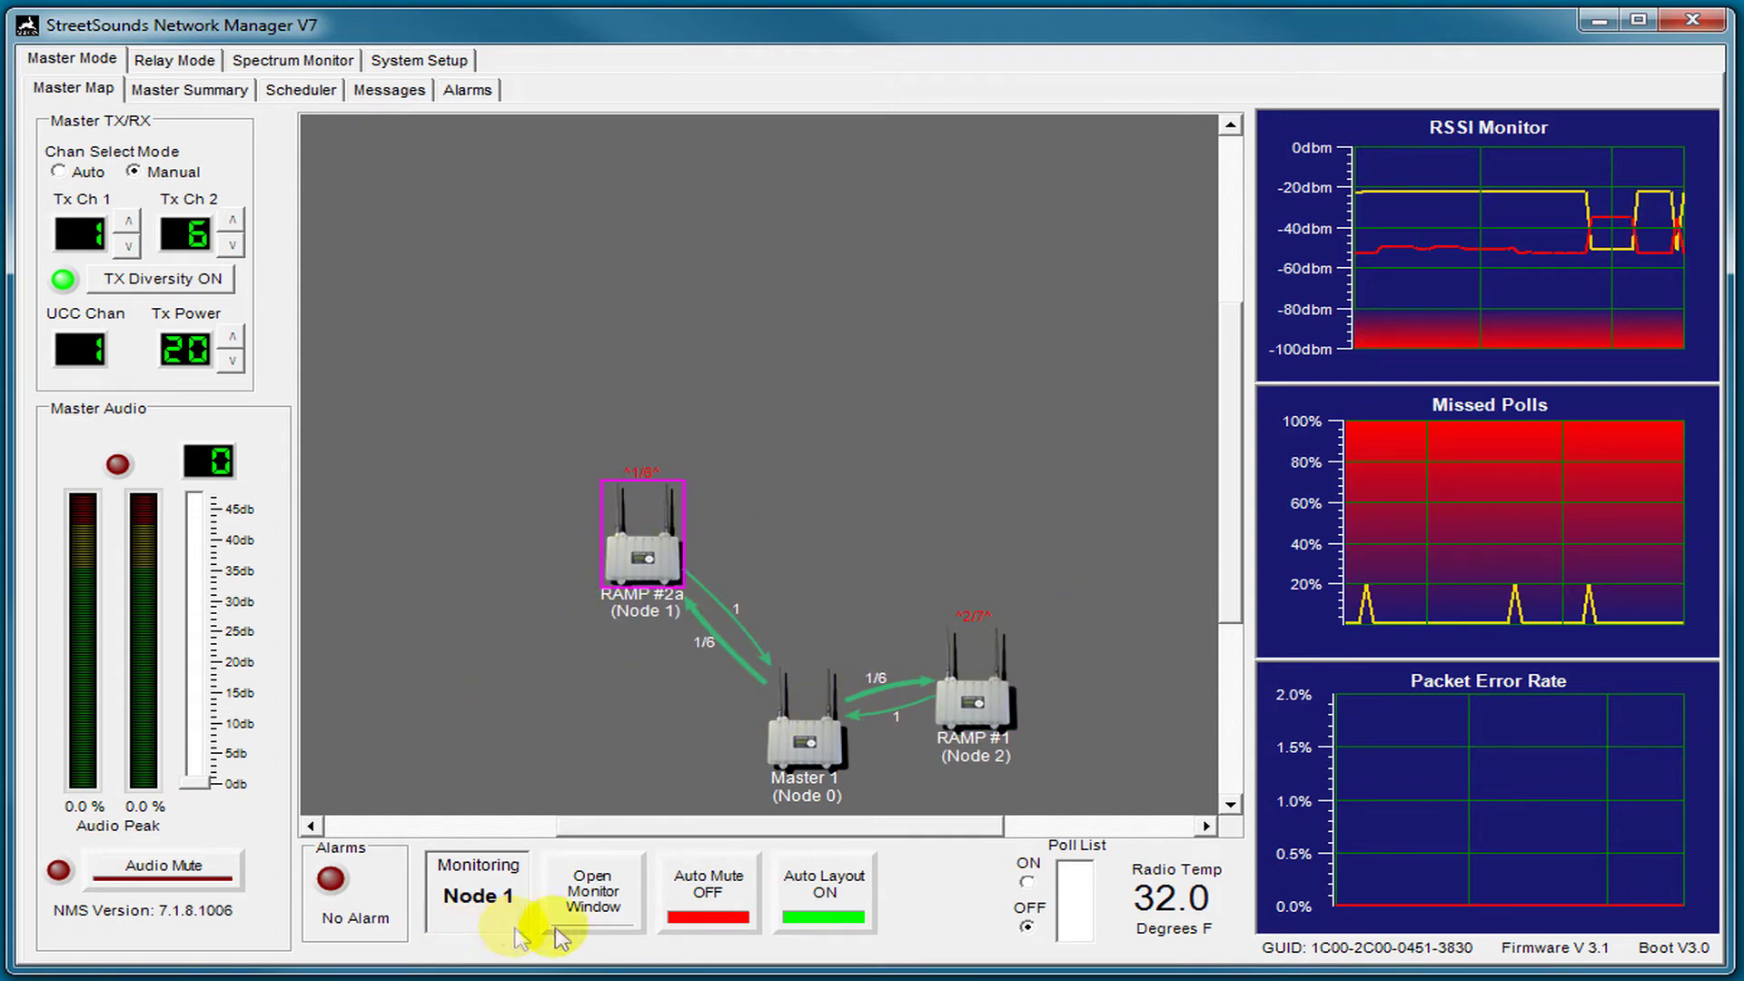
Turn Auto Layout off and place RAMP #2a well to the left of Master 1 and RAMP #1 far above it
{"action": "left_click", "coordinate": [819, 885]}
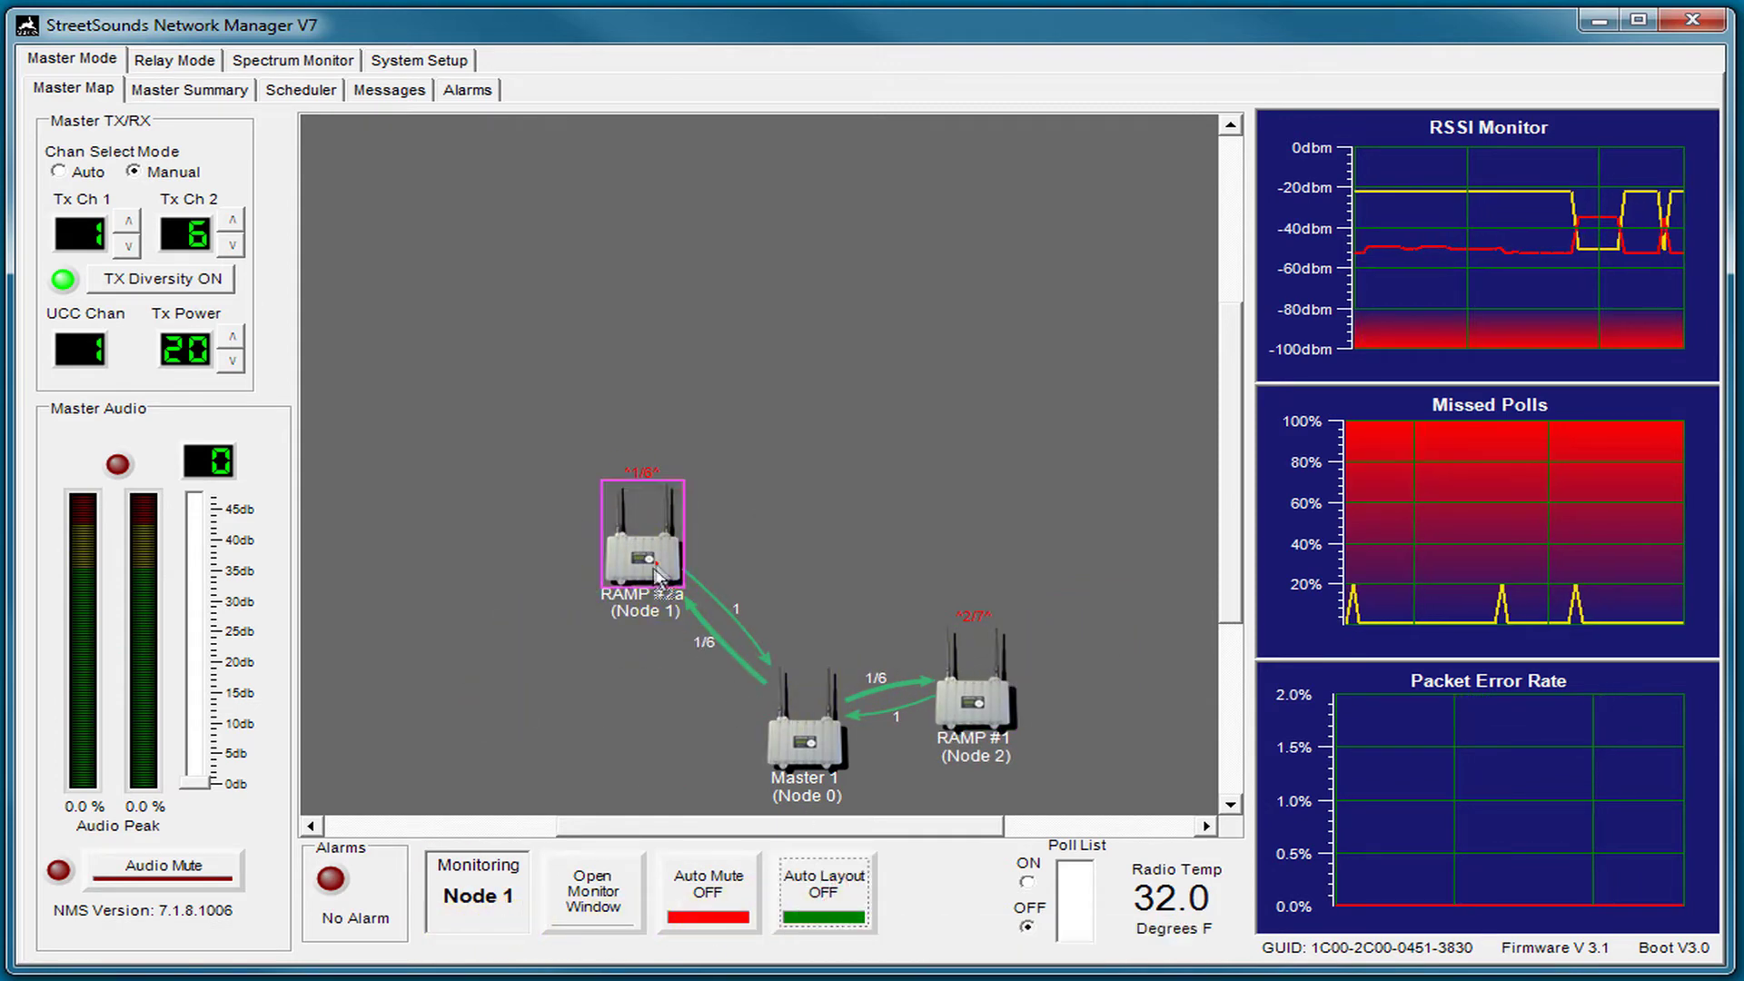
{"action": "left_click_drag", "start_coordinate": [649, 556], "coordinate": [567, 738]}
{"action": "left_click_drag", "start_coordinate": [980, 699], "coordinate": [800, 259]}
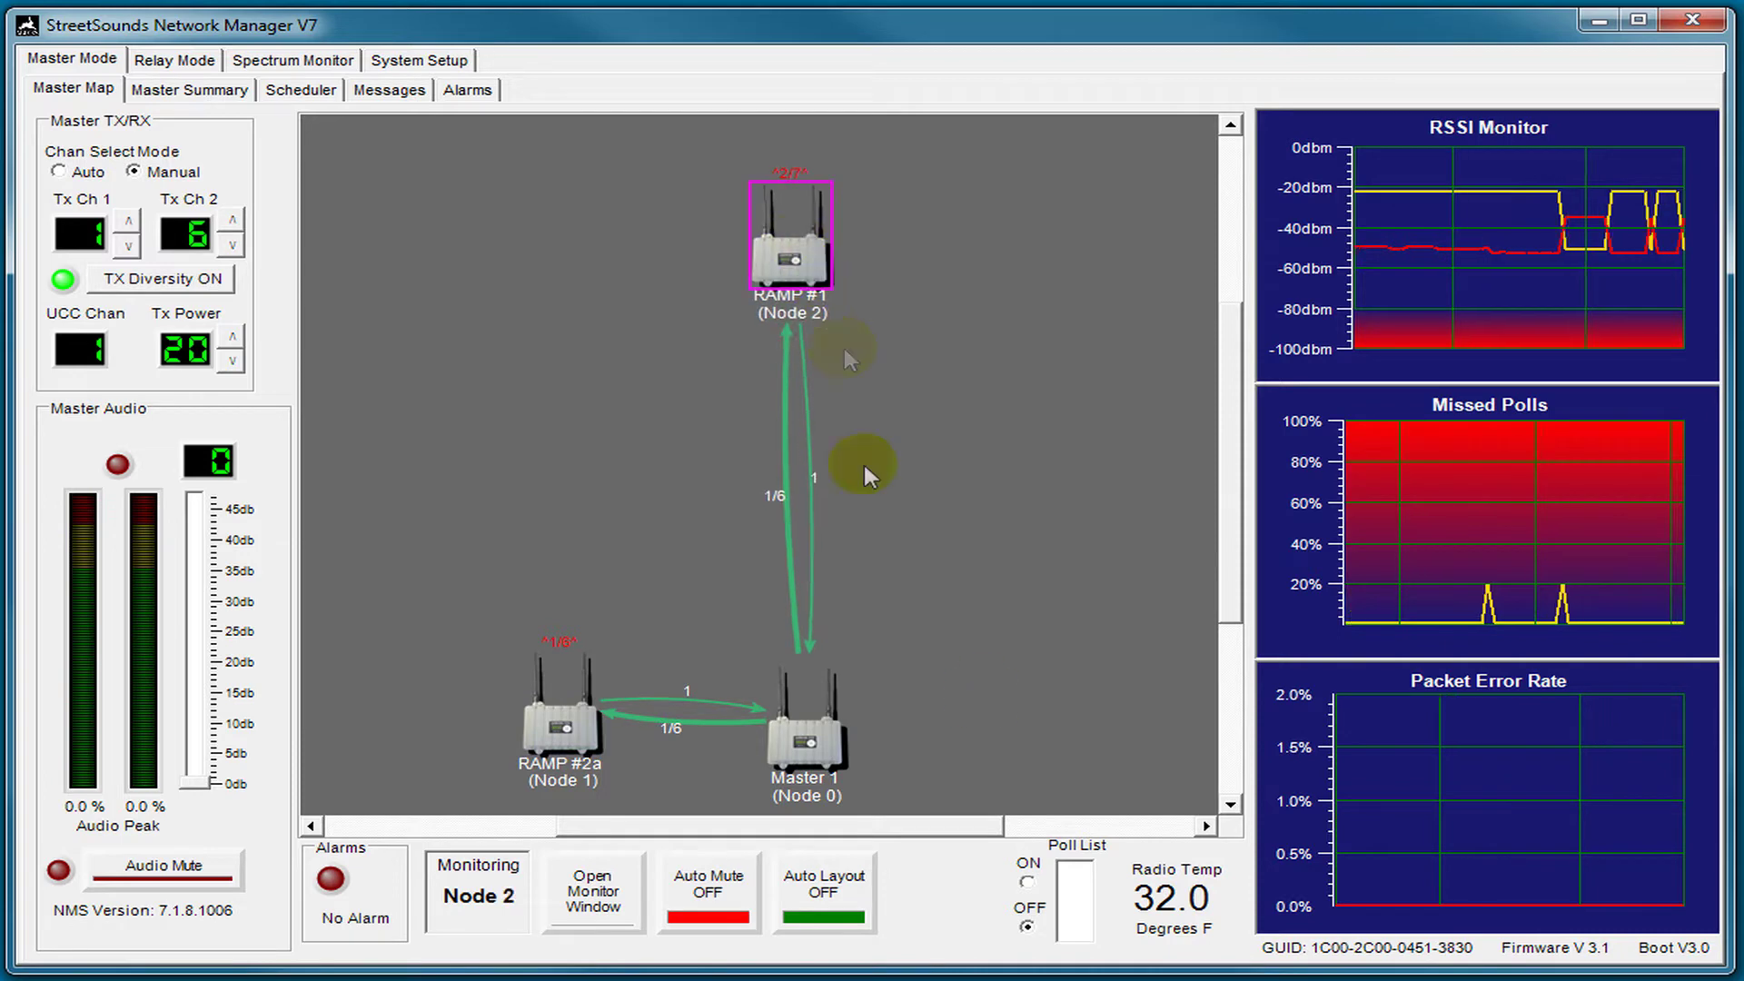
Turn Auto Layout on and move RAMP #2a to the upper left of Master 1 on the map
{"action": "left_click", "coordinate": [825, 940]}
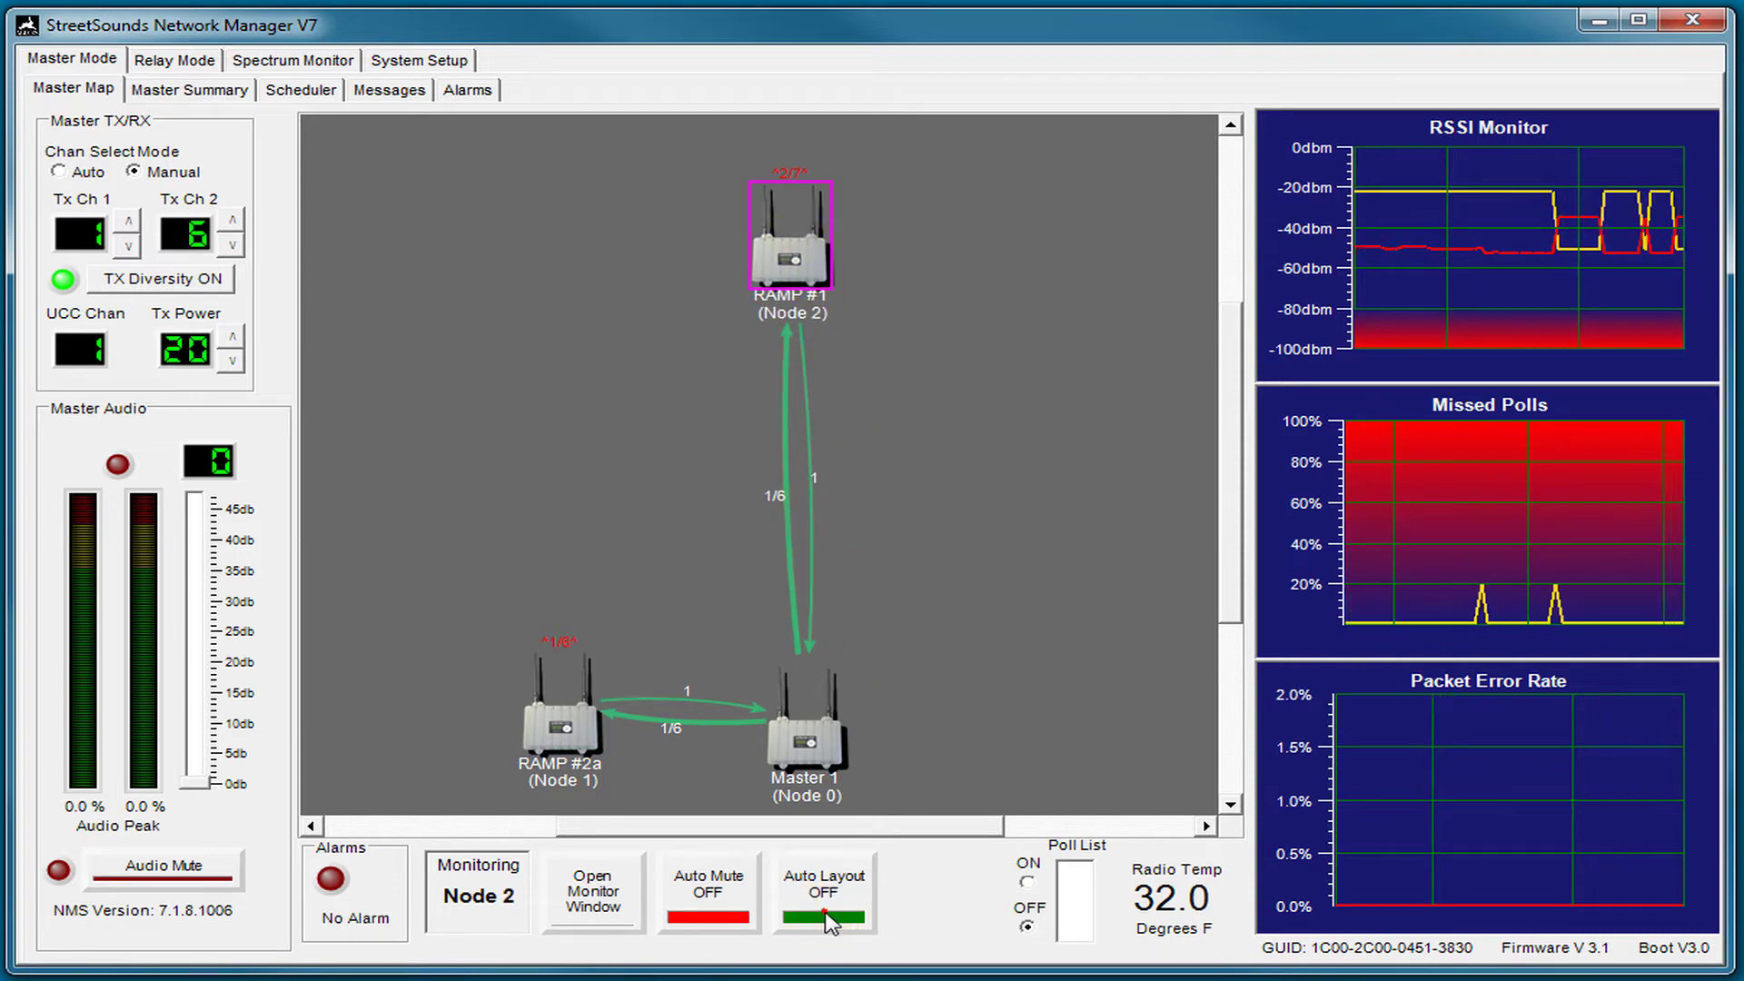
{"action": "left_click_drag", "start_coordinate": [627, 734], "coordinate": [688, 646]}
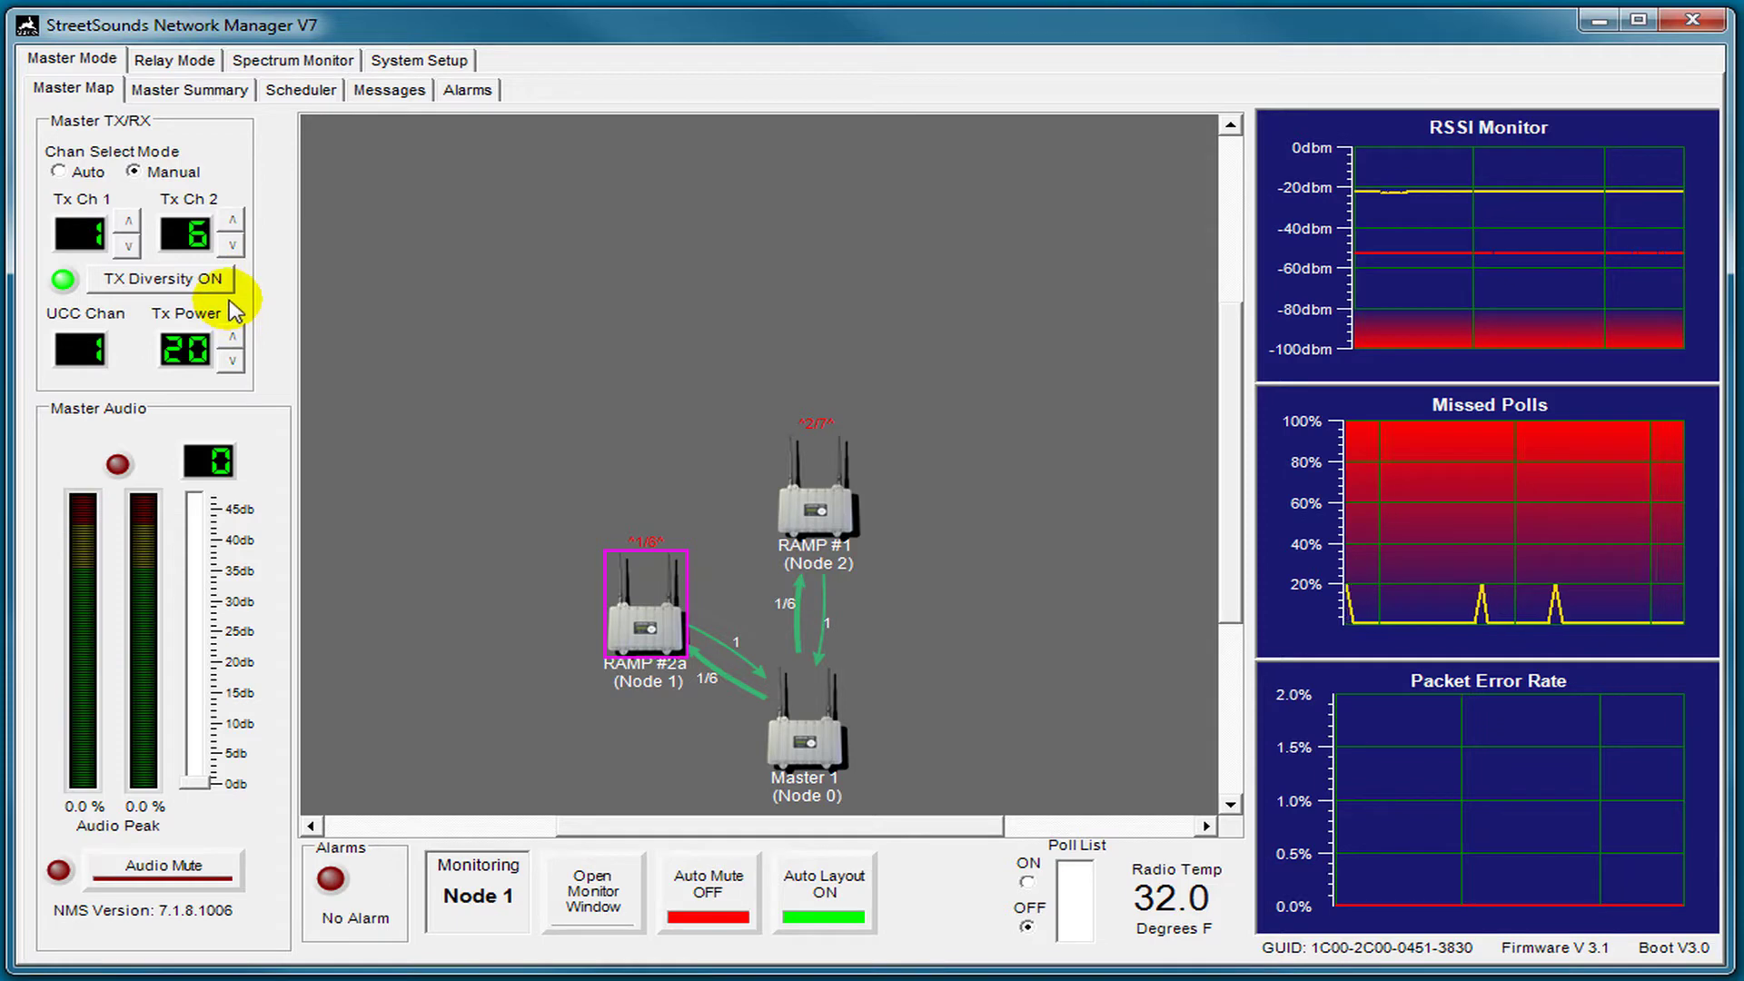
Switch the master's TX Diversity off and back on
{"action": "left_click", "coordinate": [152, 280]}
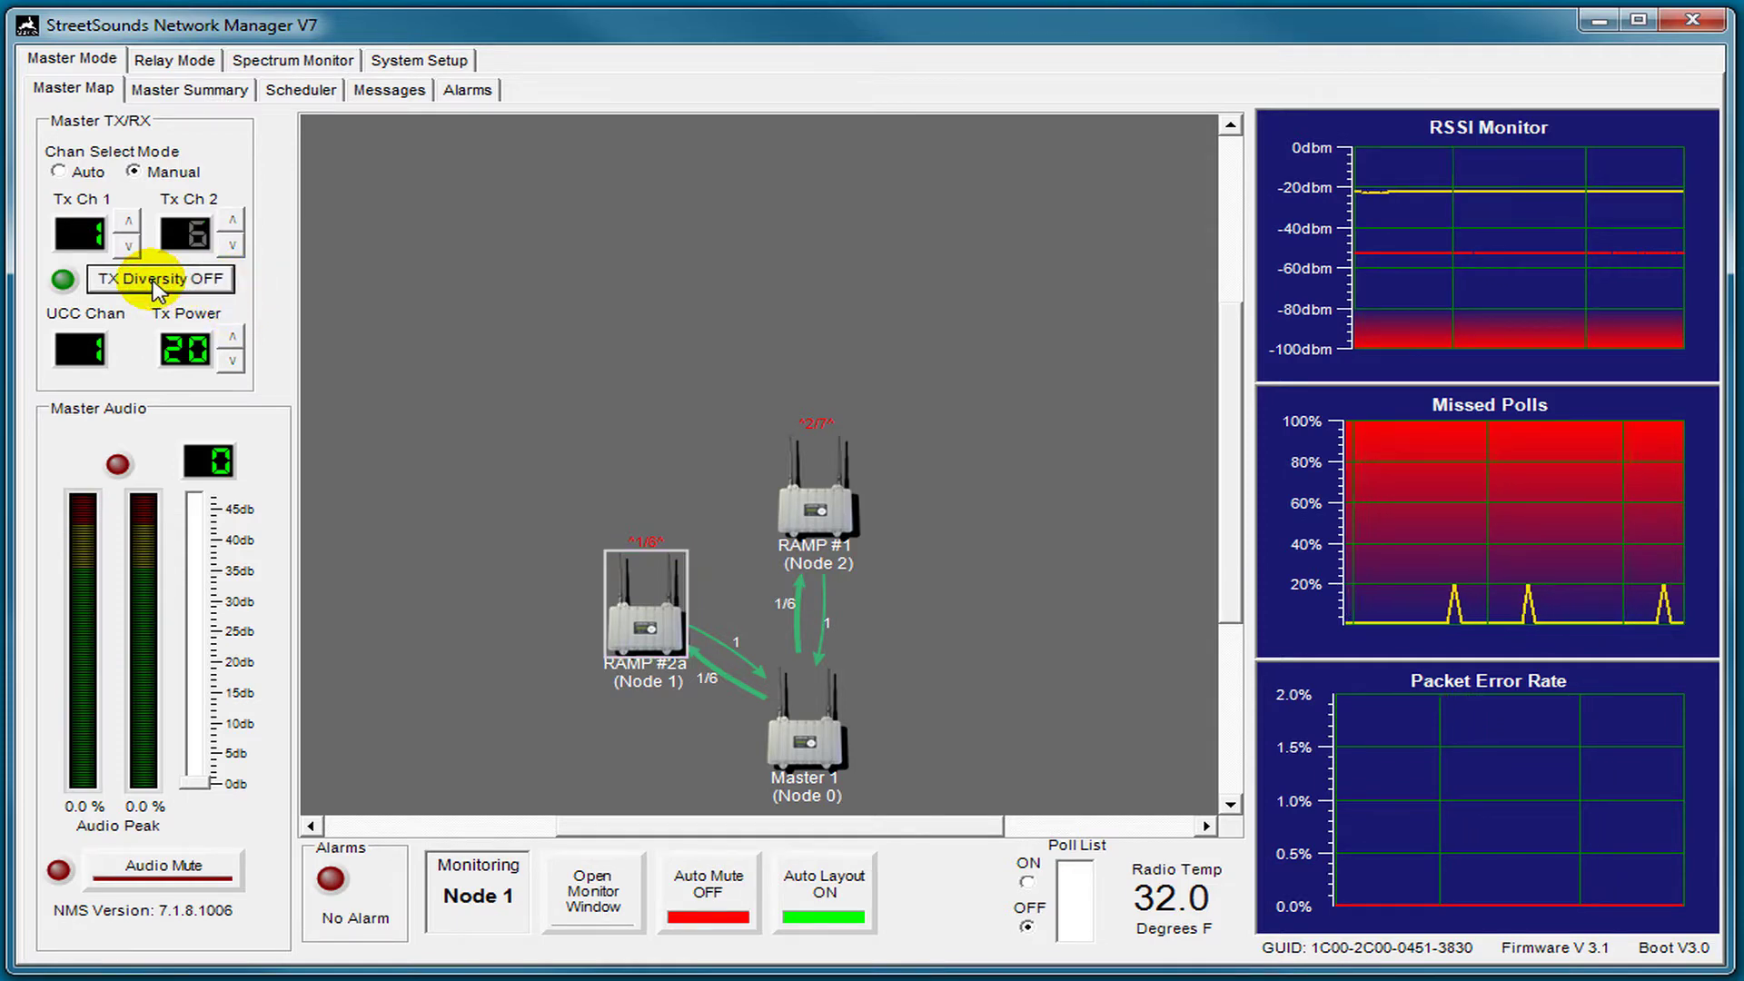
{"action": "left_click", "coordinate": [177, 280]}
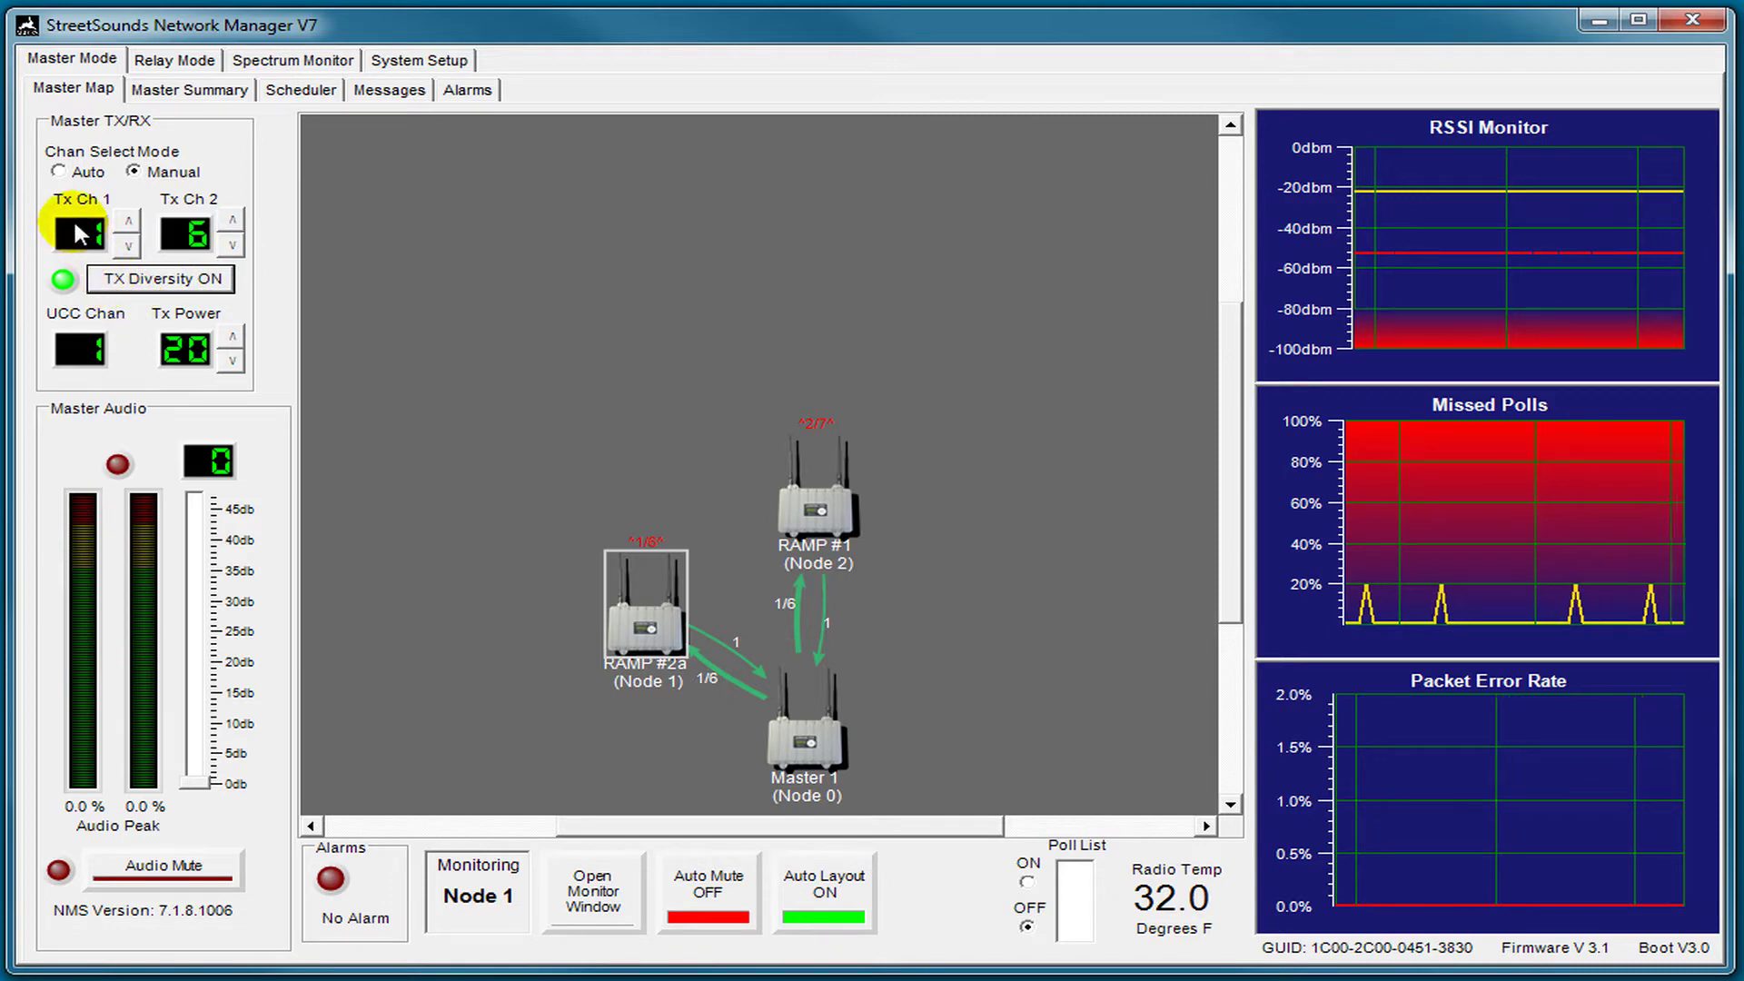
{"action": "left_click", "coordinate": [191, 243]}
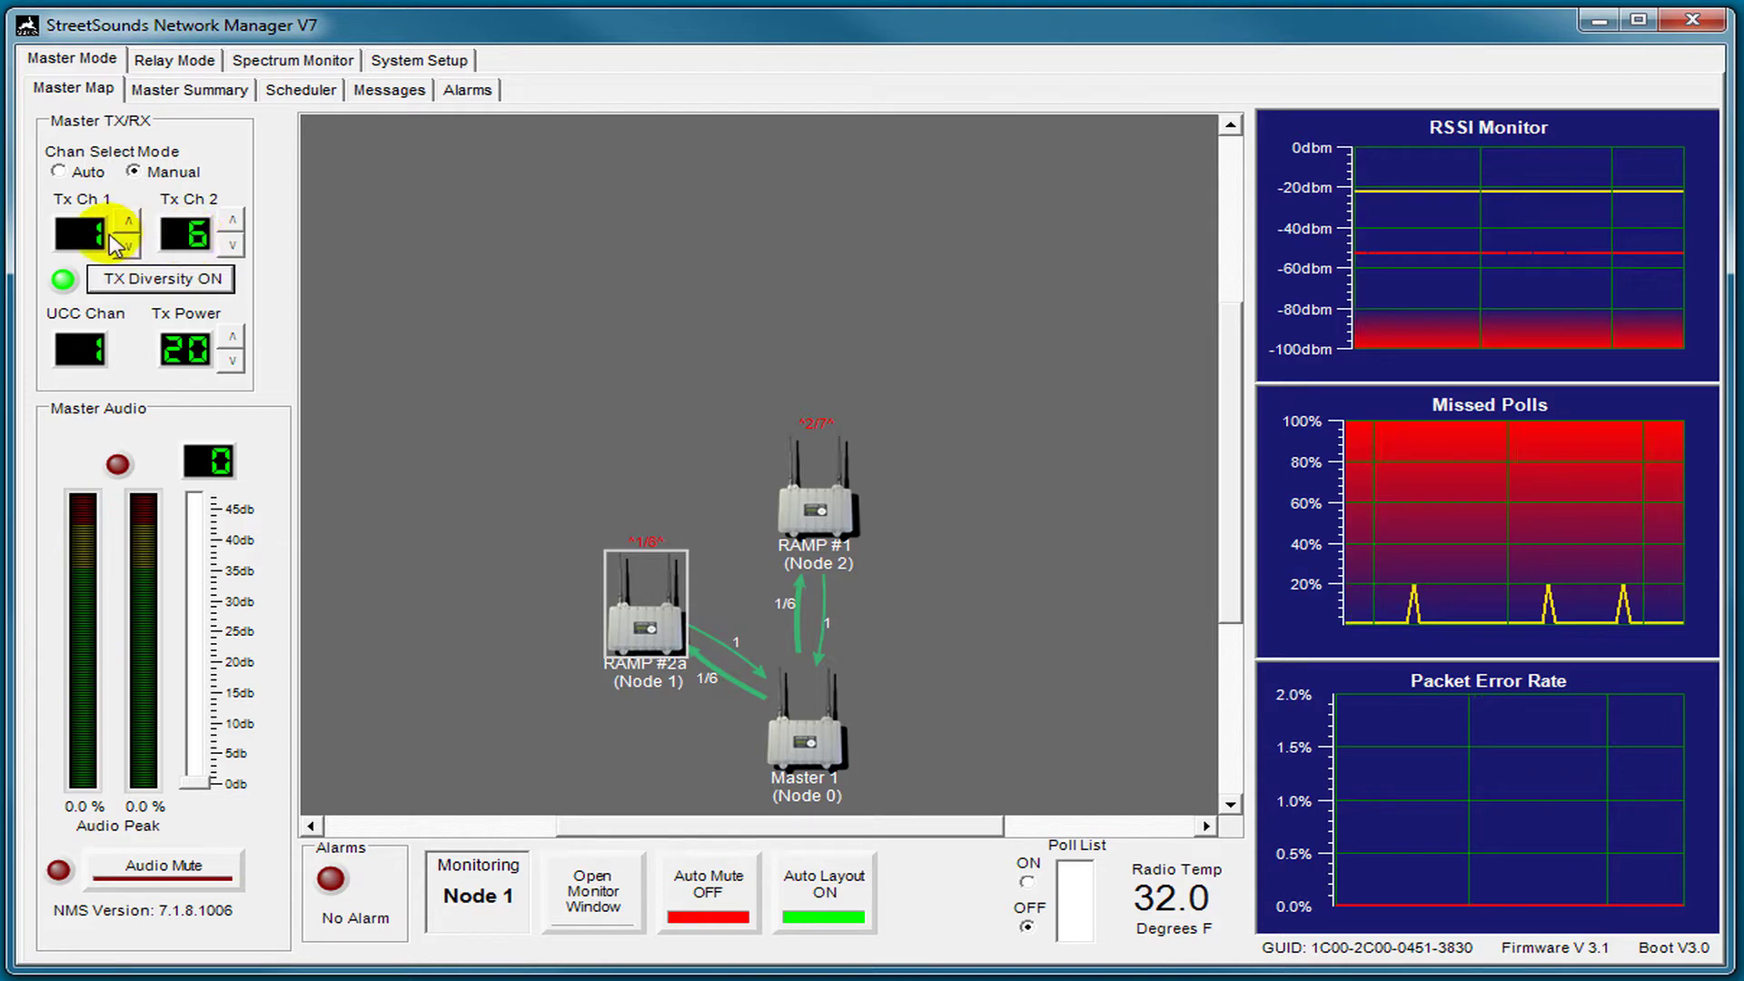
{"action": "left_click", "coordinate": [194, 238]}
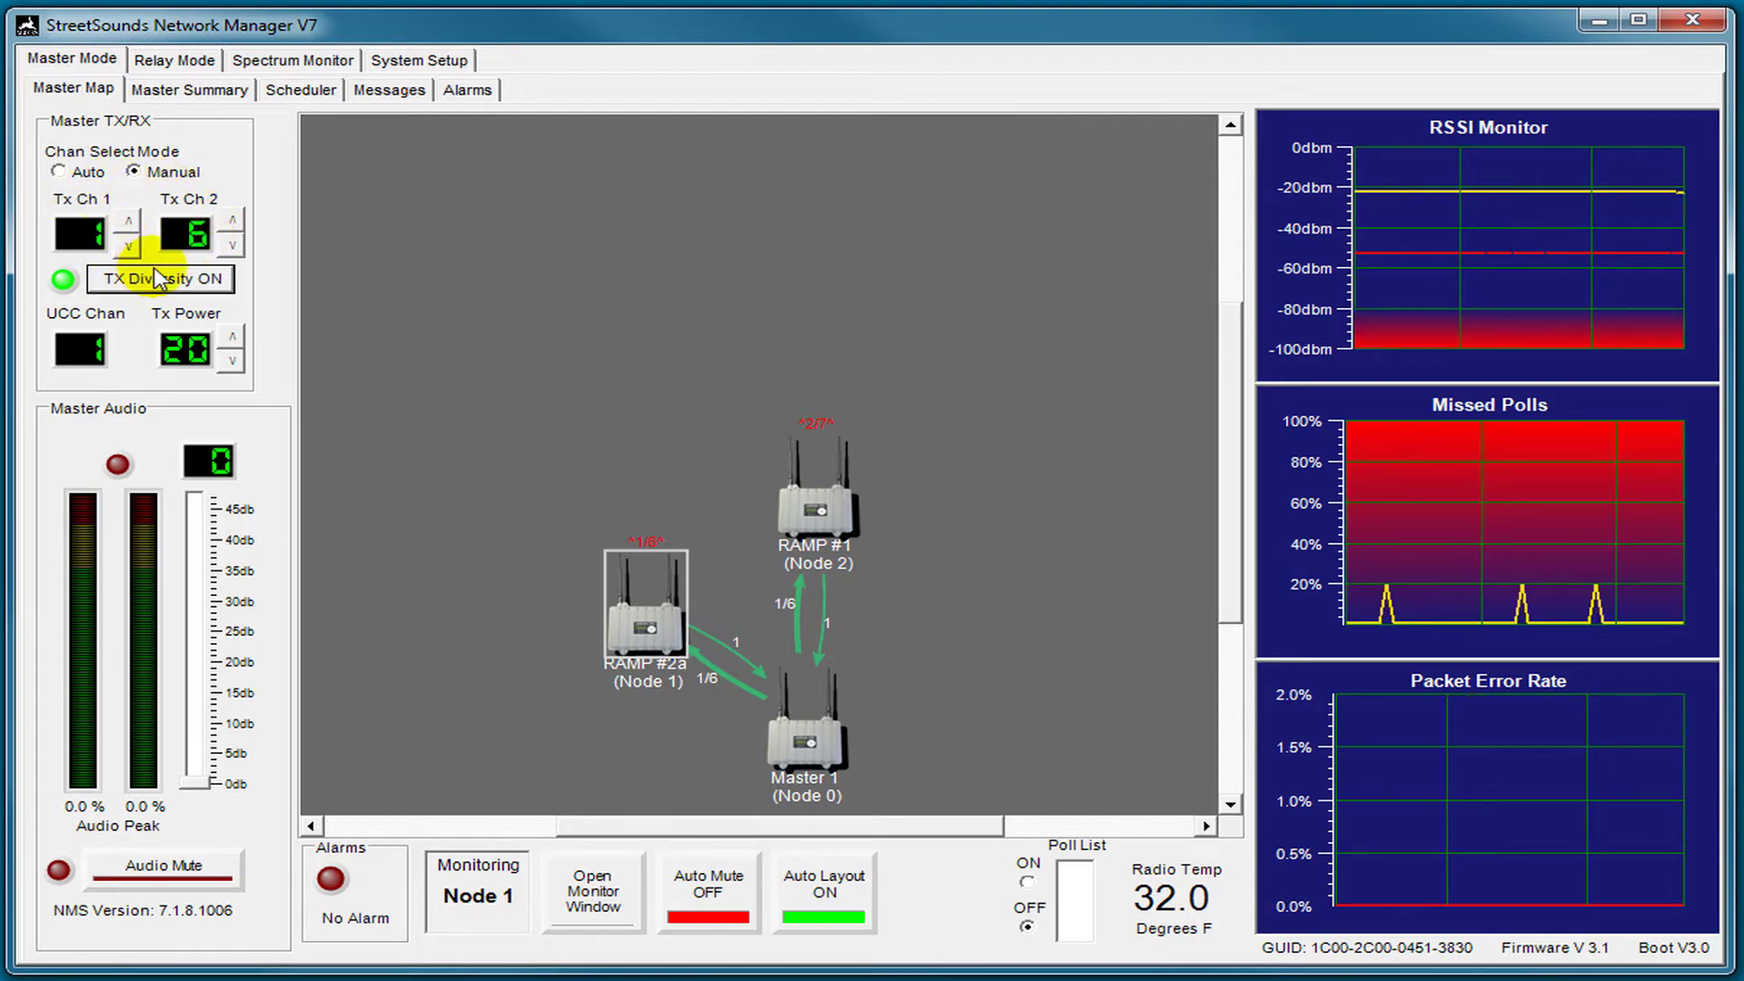
{"action": "left_click", "coordinate": [193, 238]}
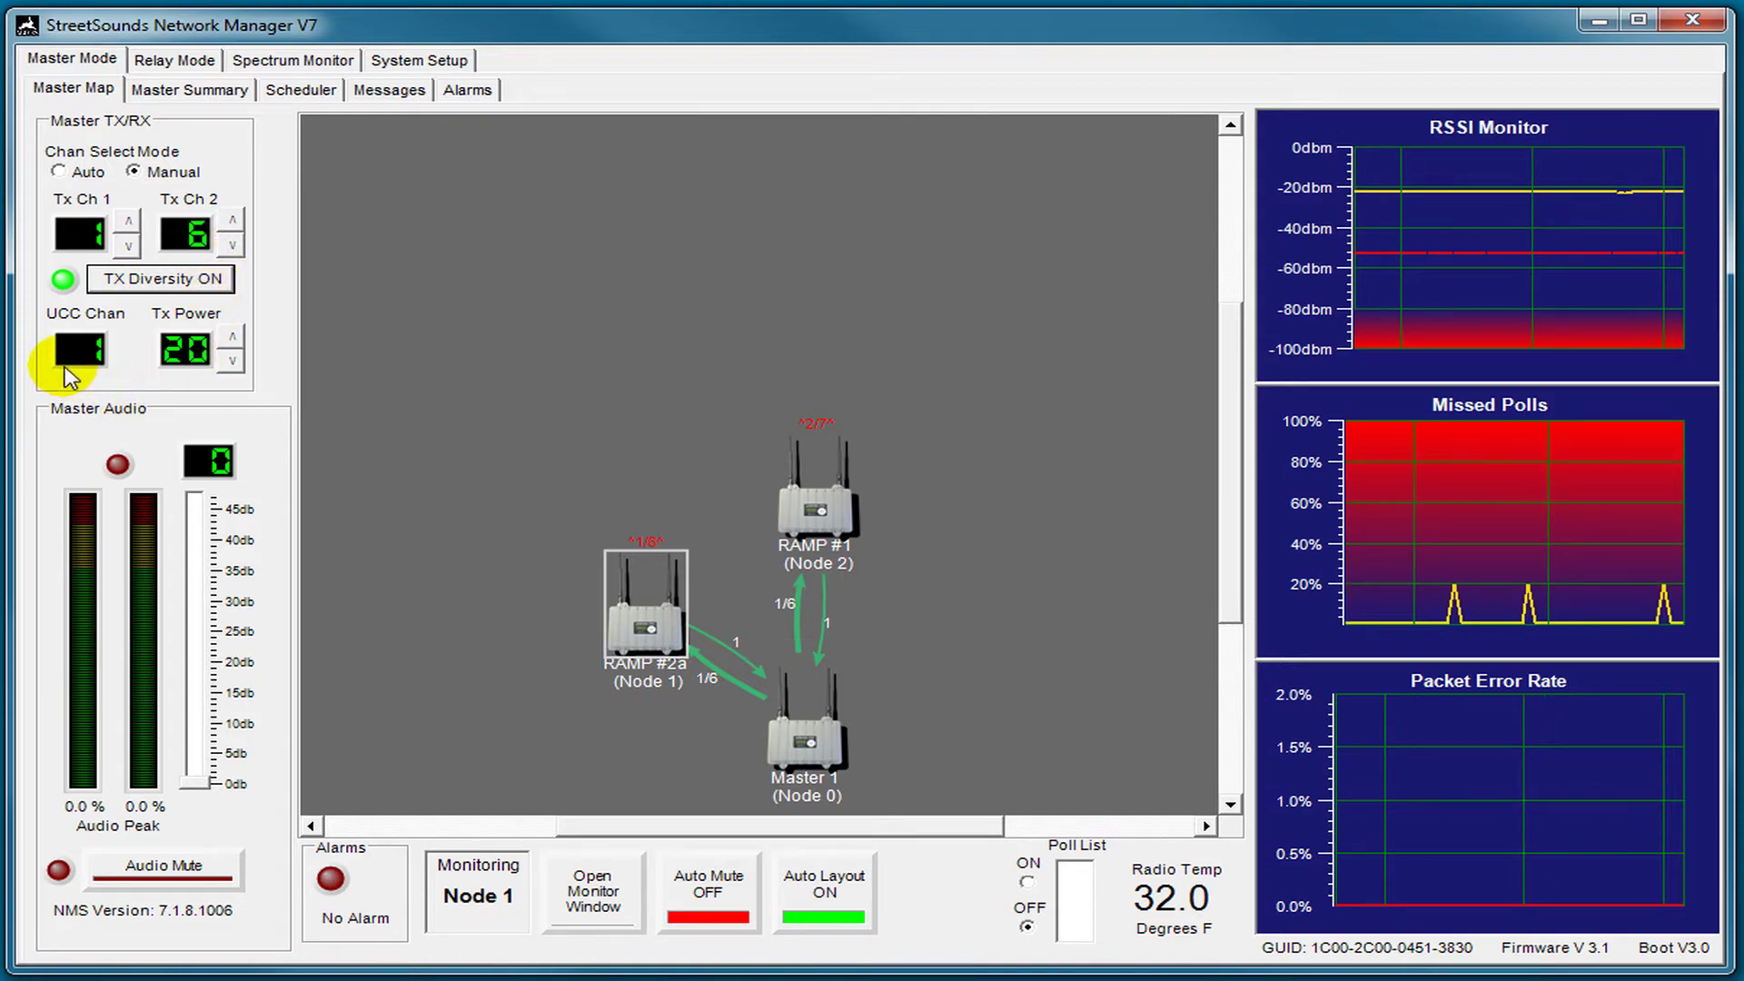
{"action": "left_click", "coordinate": [723, 677]}
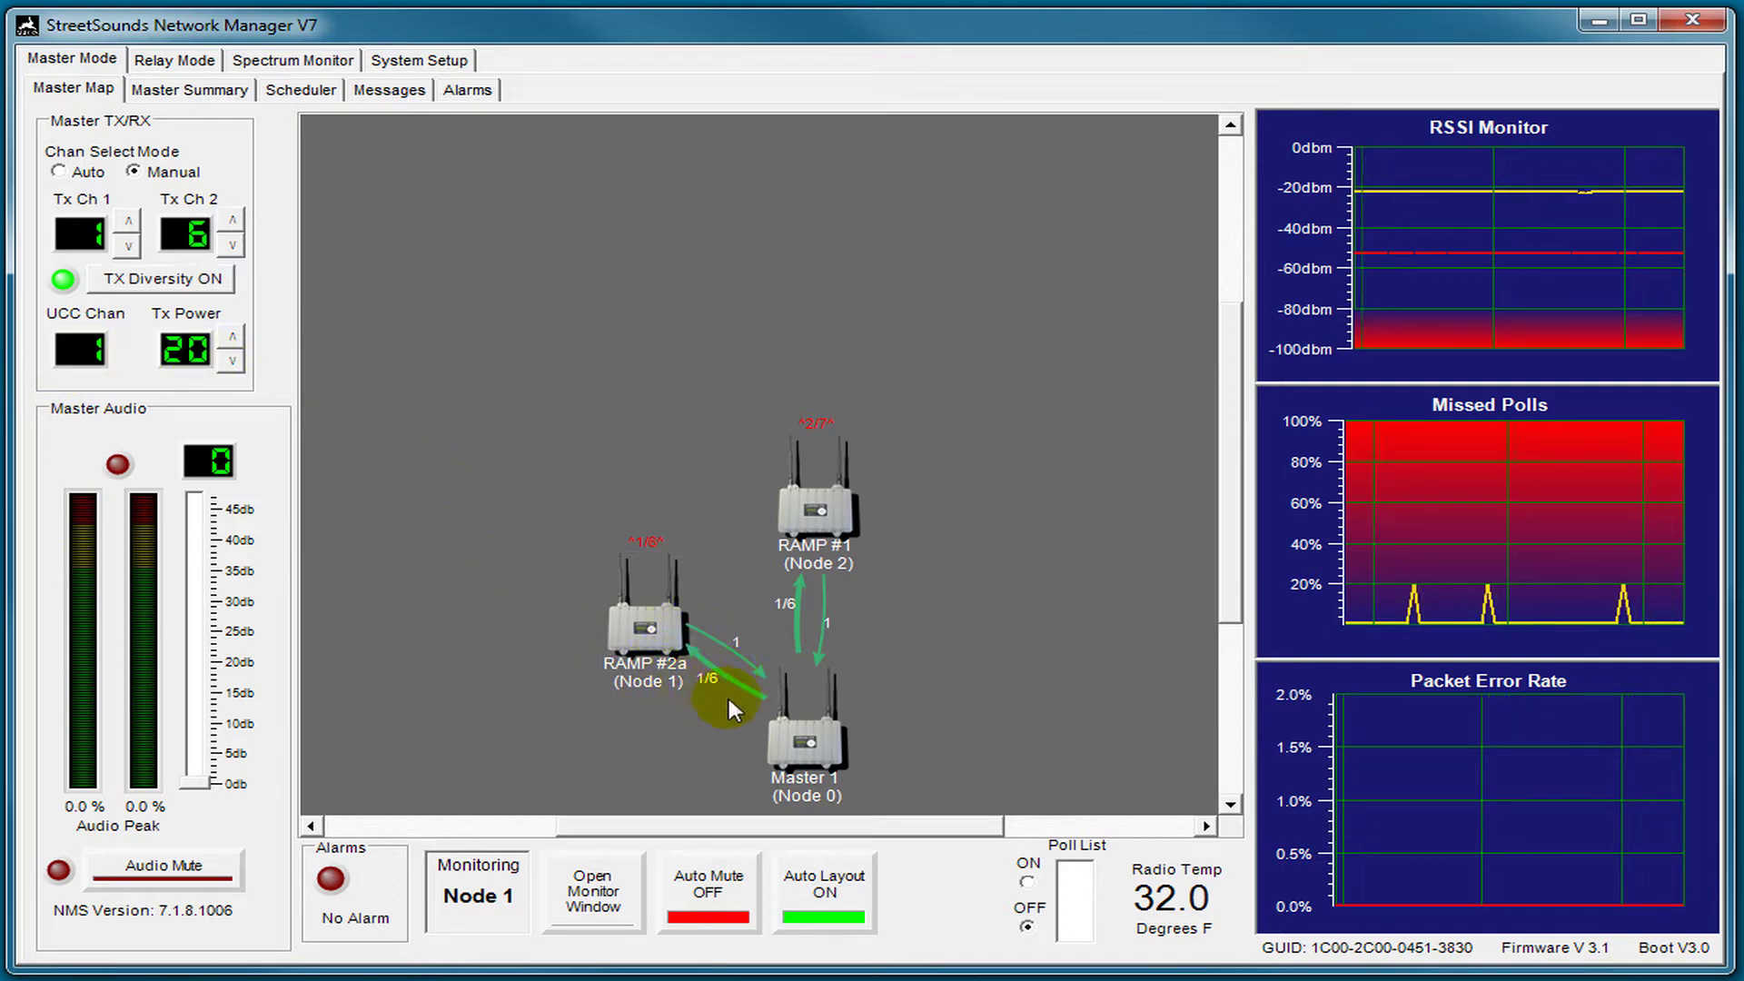
{"action": "left_click", "coordinate": [640, 629]}
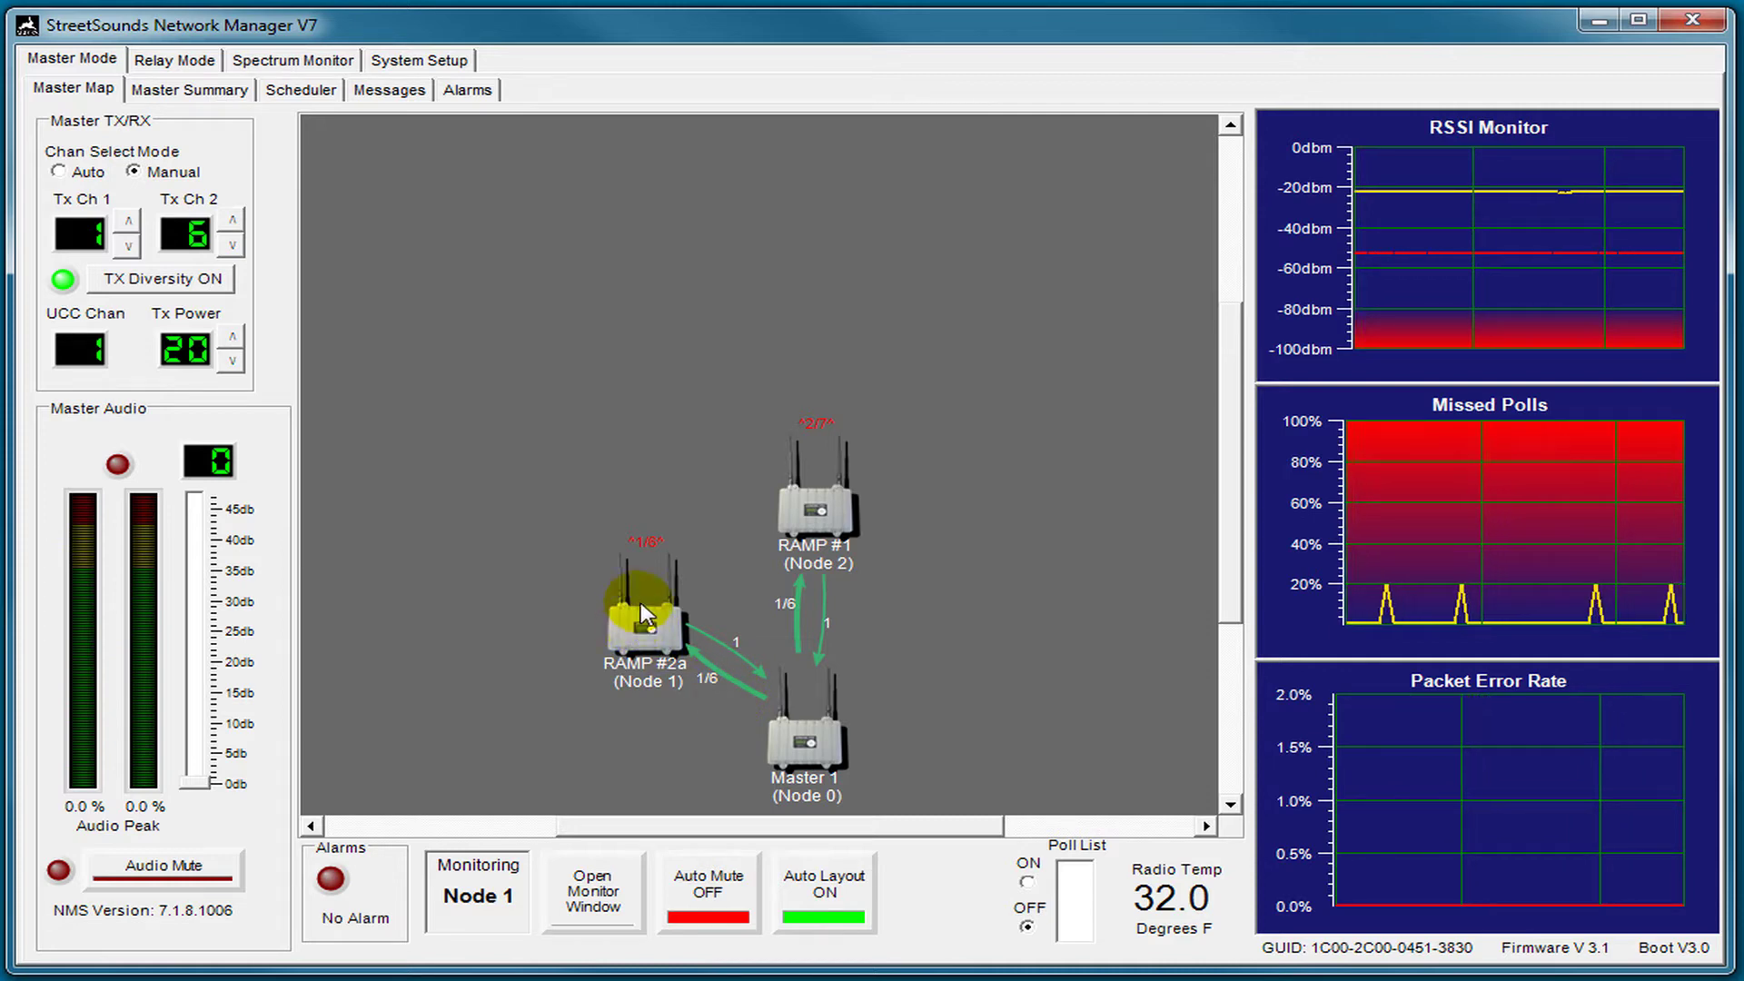
{"action": "left_click", "coordinate": [801, 701]}
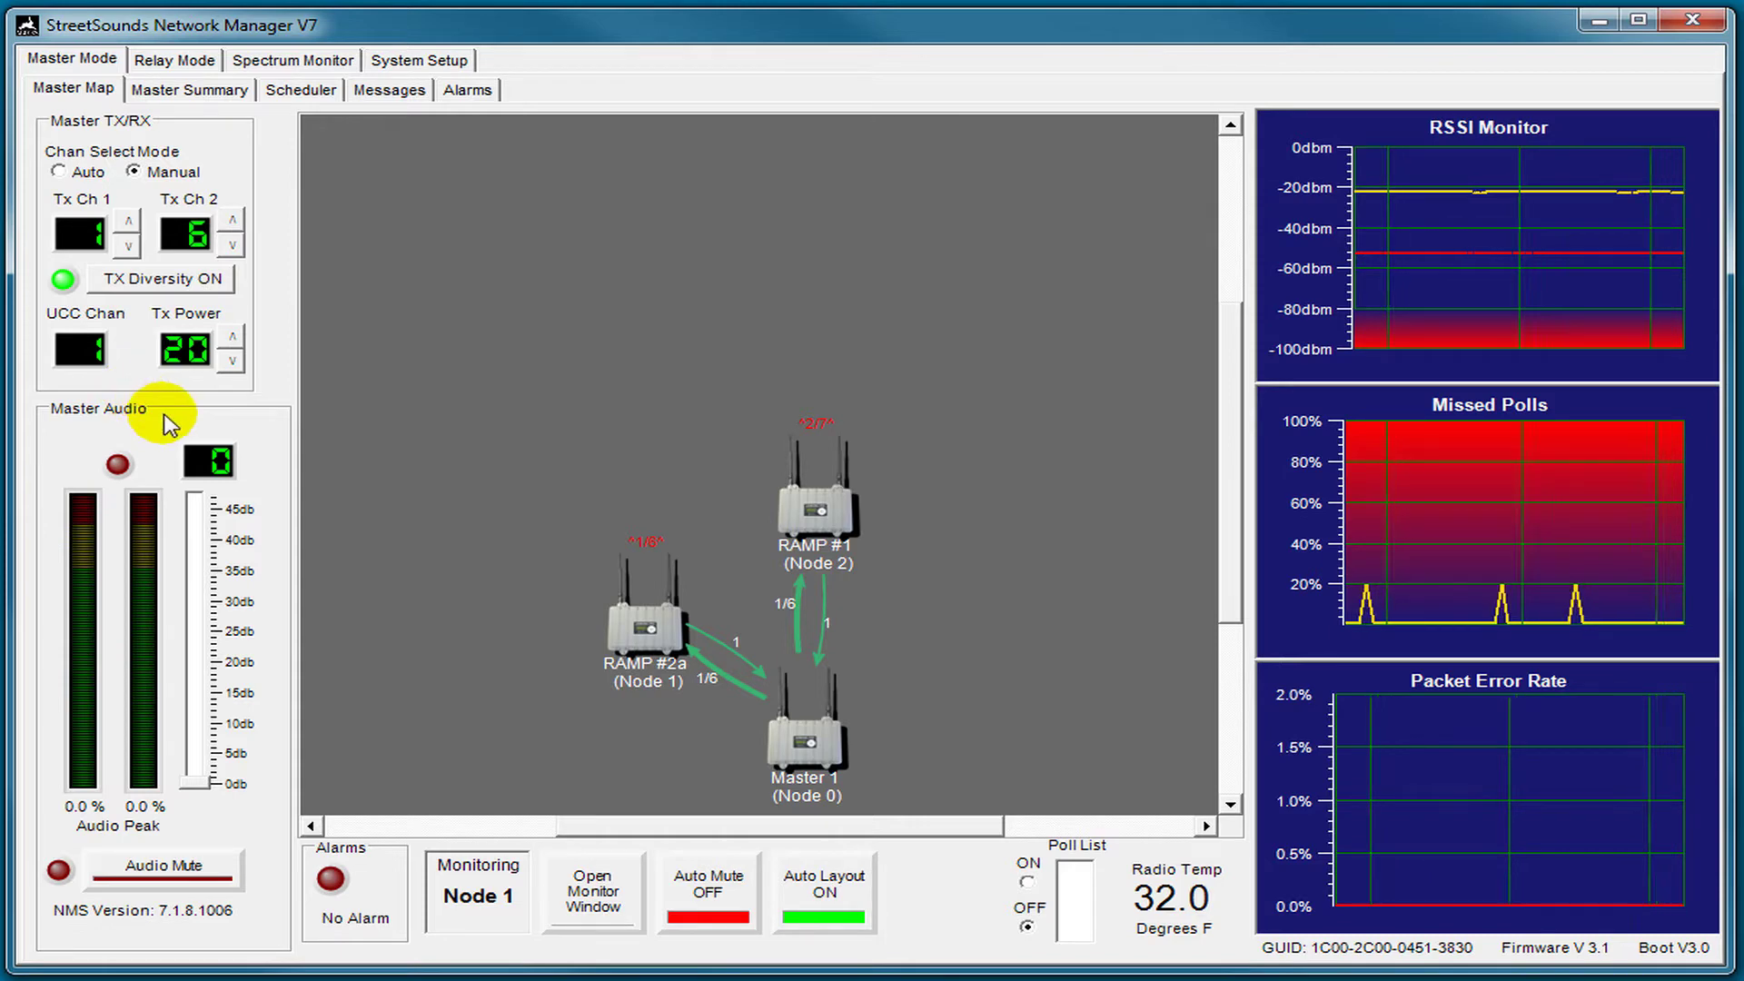
Try lowering the master's Tx Power, and raise it back to 20
{"action": "left_click", "coordinate": [231, 339]}
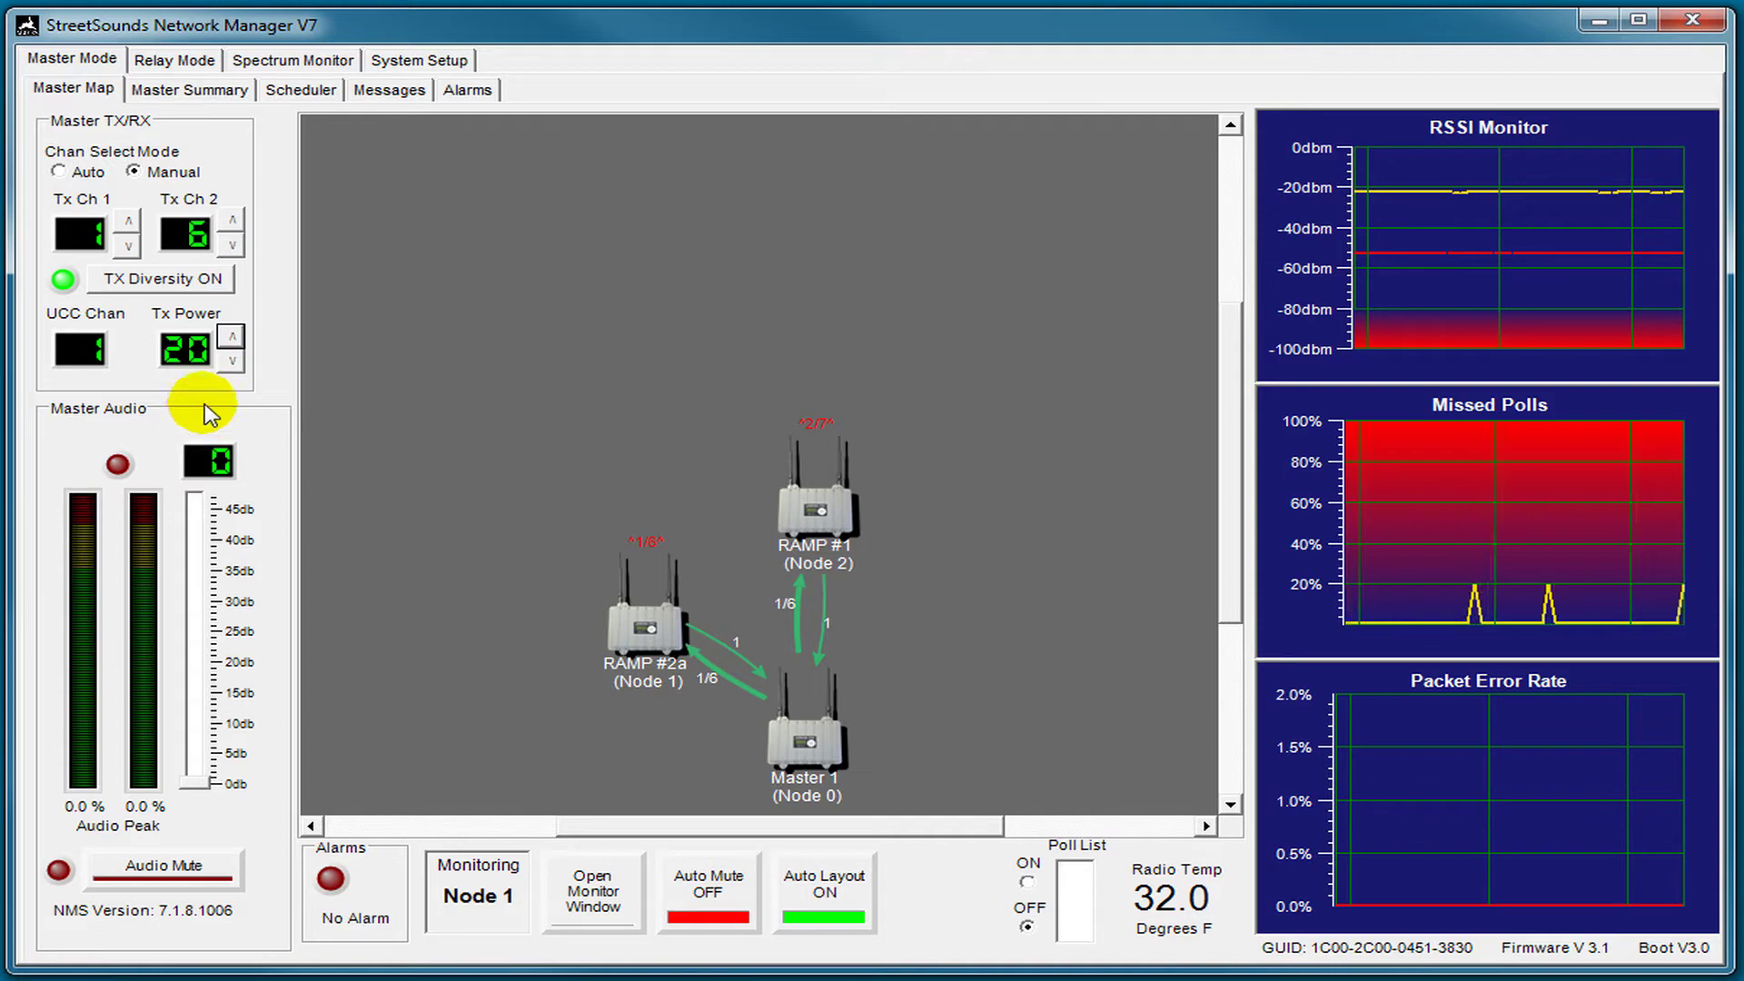
{"action": "left_click", "coordinate": [226, 362]}
{"action": "left_click", "coordinate": [229, 333]}
{"action": "left_click", "coordinate": [230, 336]}
{"action": "left_click", "coordinate": [230, 336]}
{"action": "left_click", "coordinate": [230, 336]}
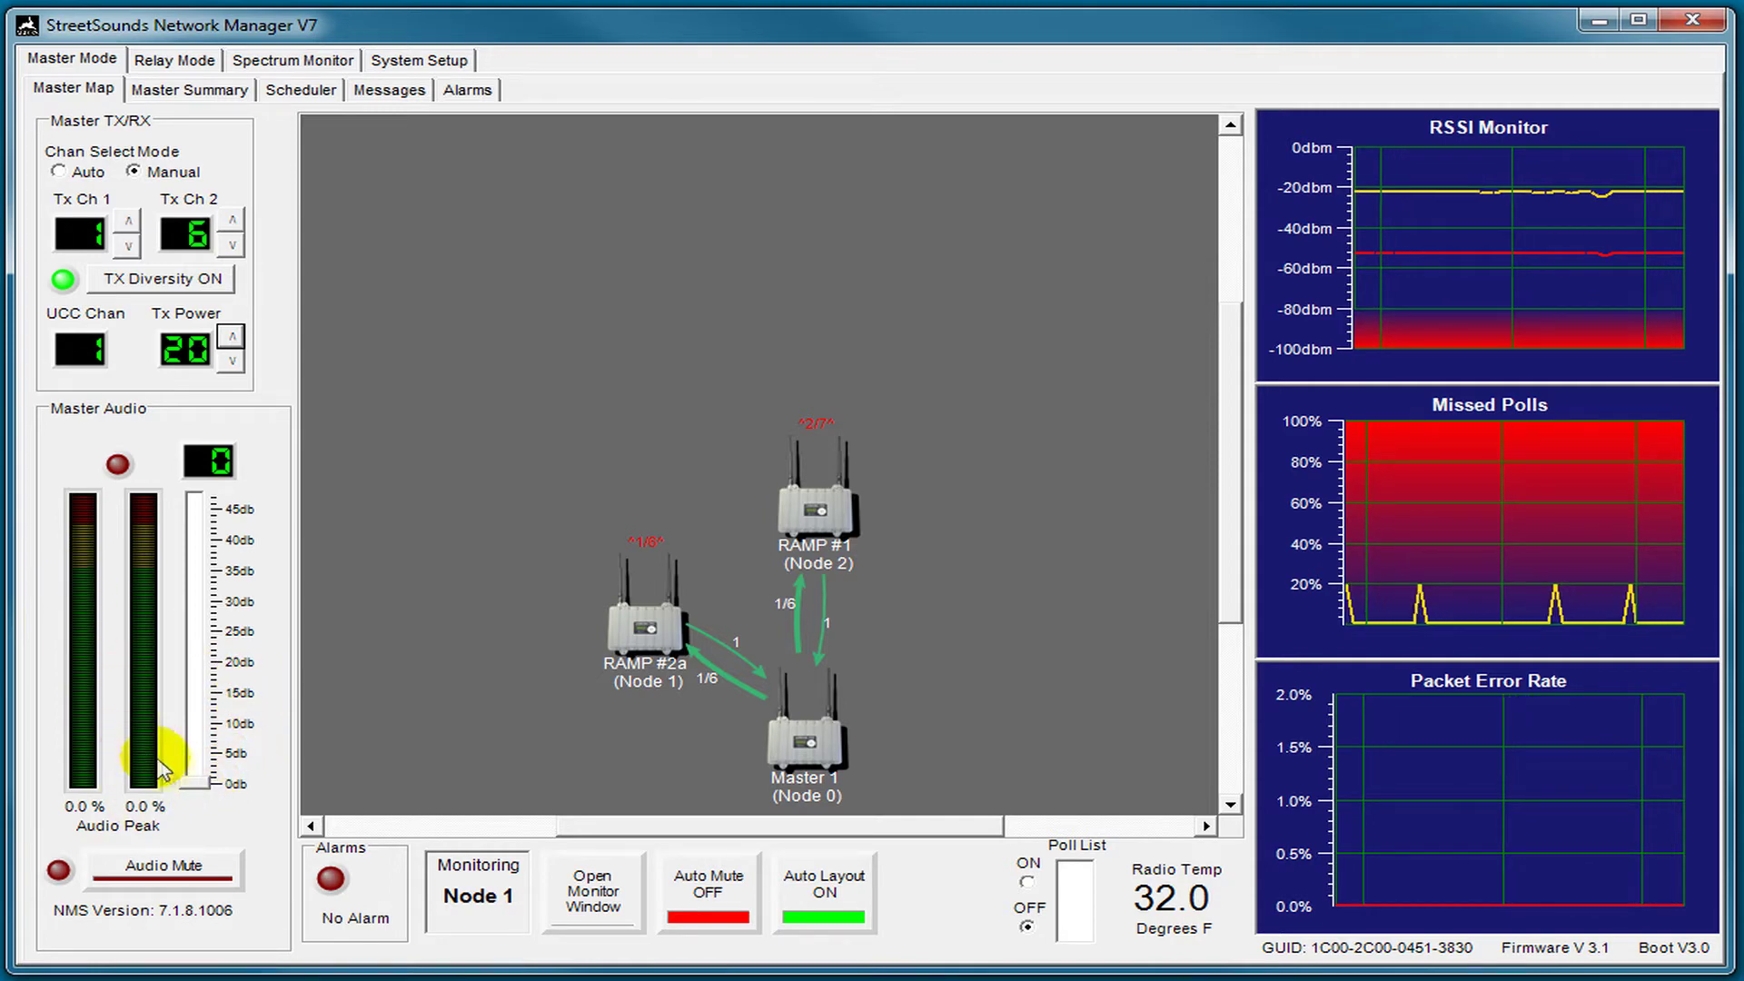
Raise the Master Audio level to 10 dB and return it to 0 dB
{"action": "mouse_move", "coordinate": [196, 792]}
{"action": "left_mouse_down"}
{"action": "mouse_move", "coordinate": [200, 697]}
{"action": "mouse_move", "coordinate": [223, 802]}
{"action": "left_mouse_up"}
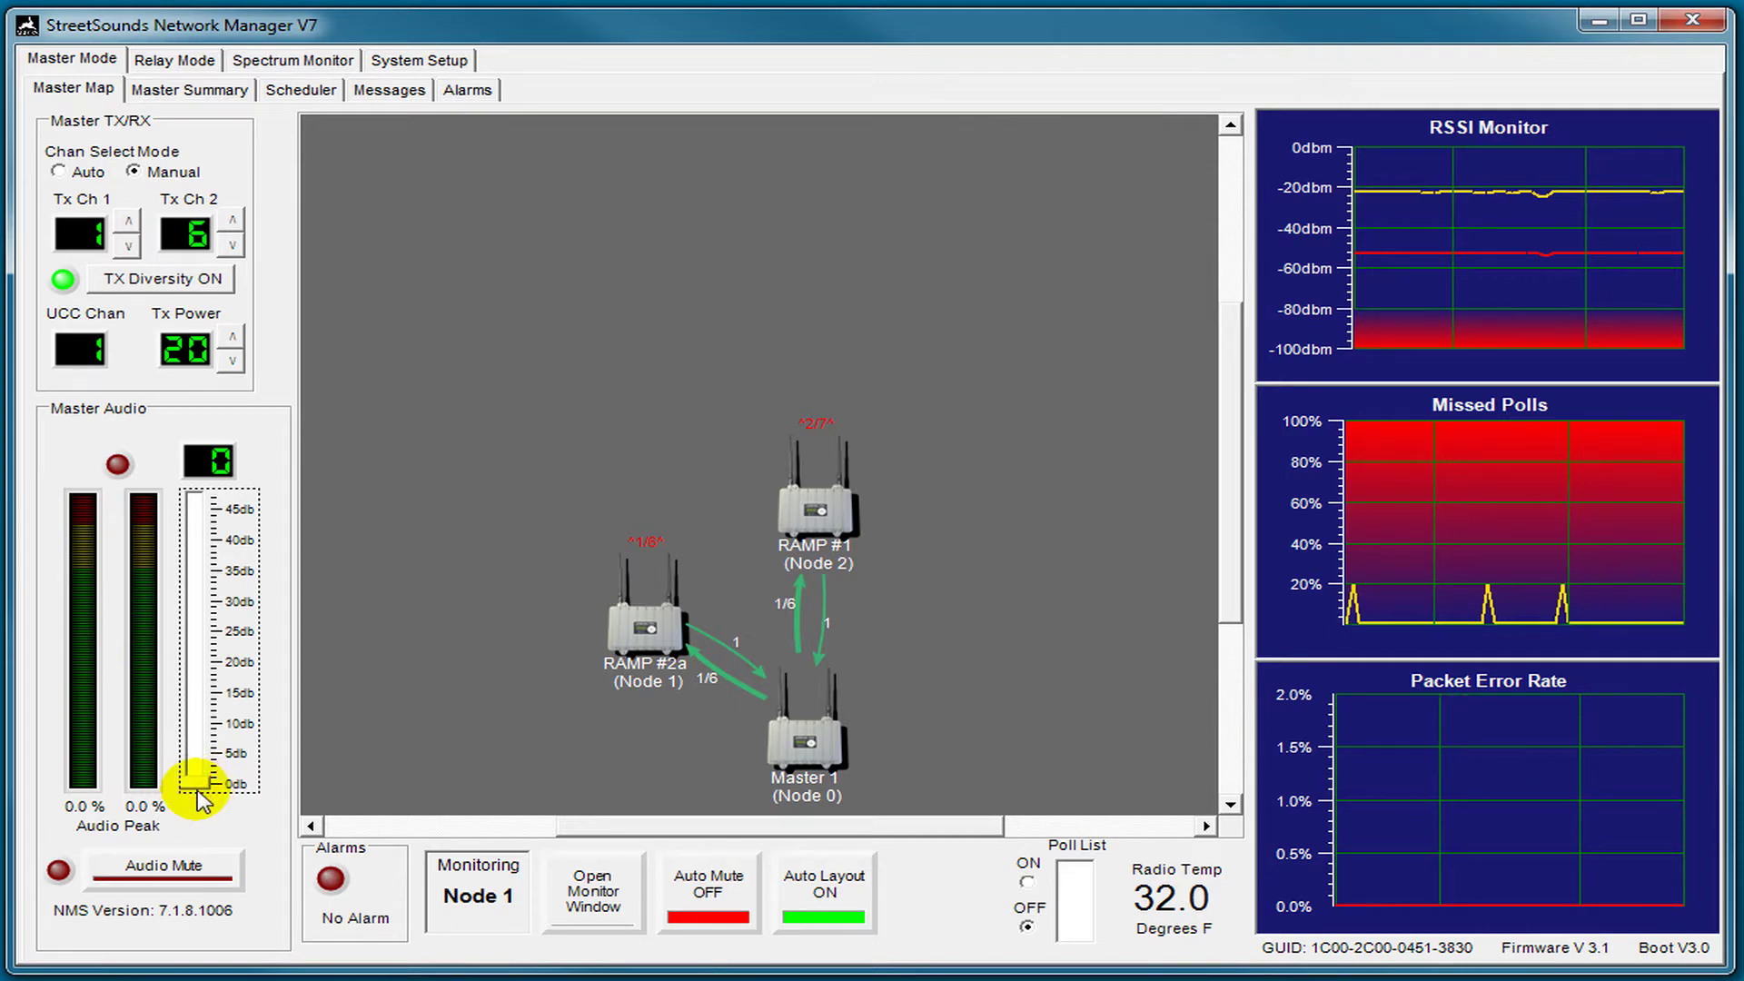
{"action": "left_click_drag", "start_coordinate": [221, 798], "coordinate": [218, 726]}
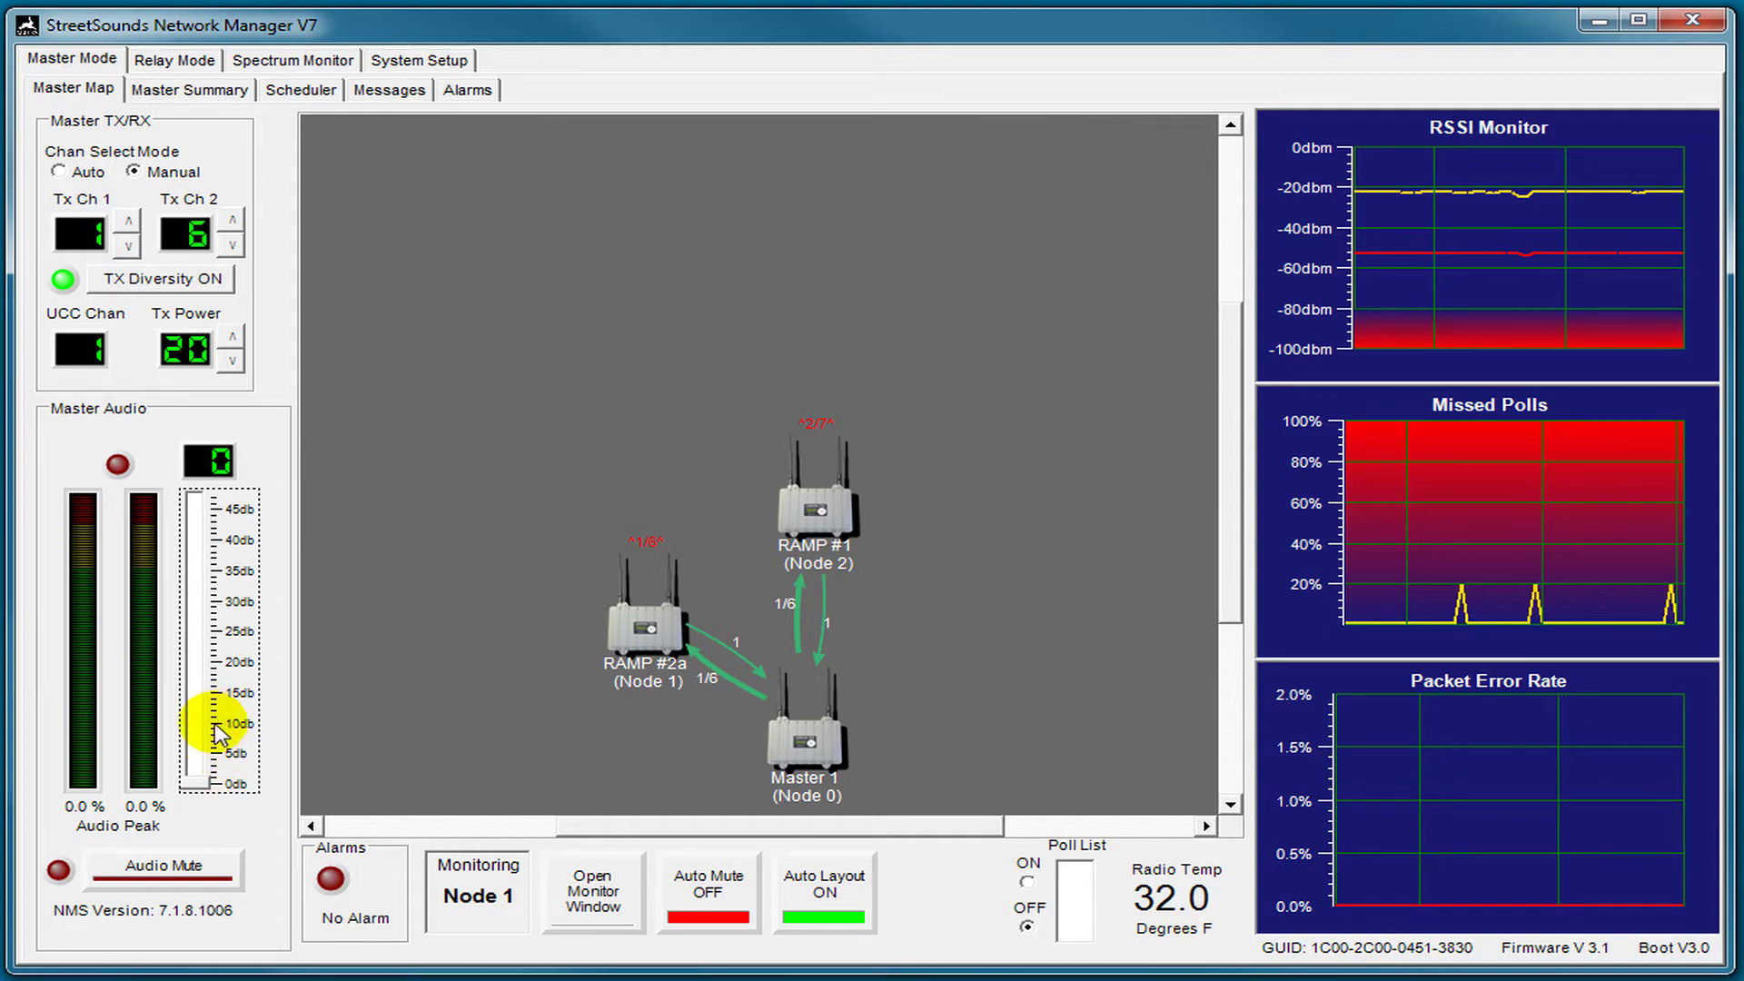
{"action": "left_click", "coordinate": [215, 724]}
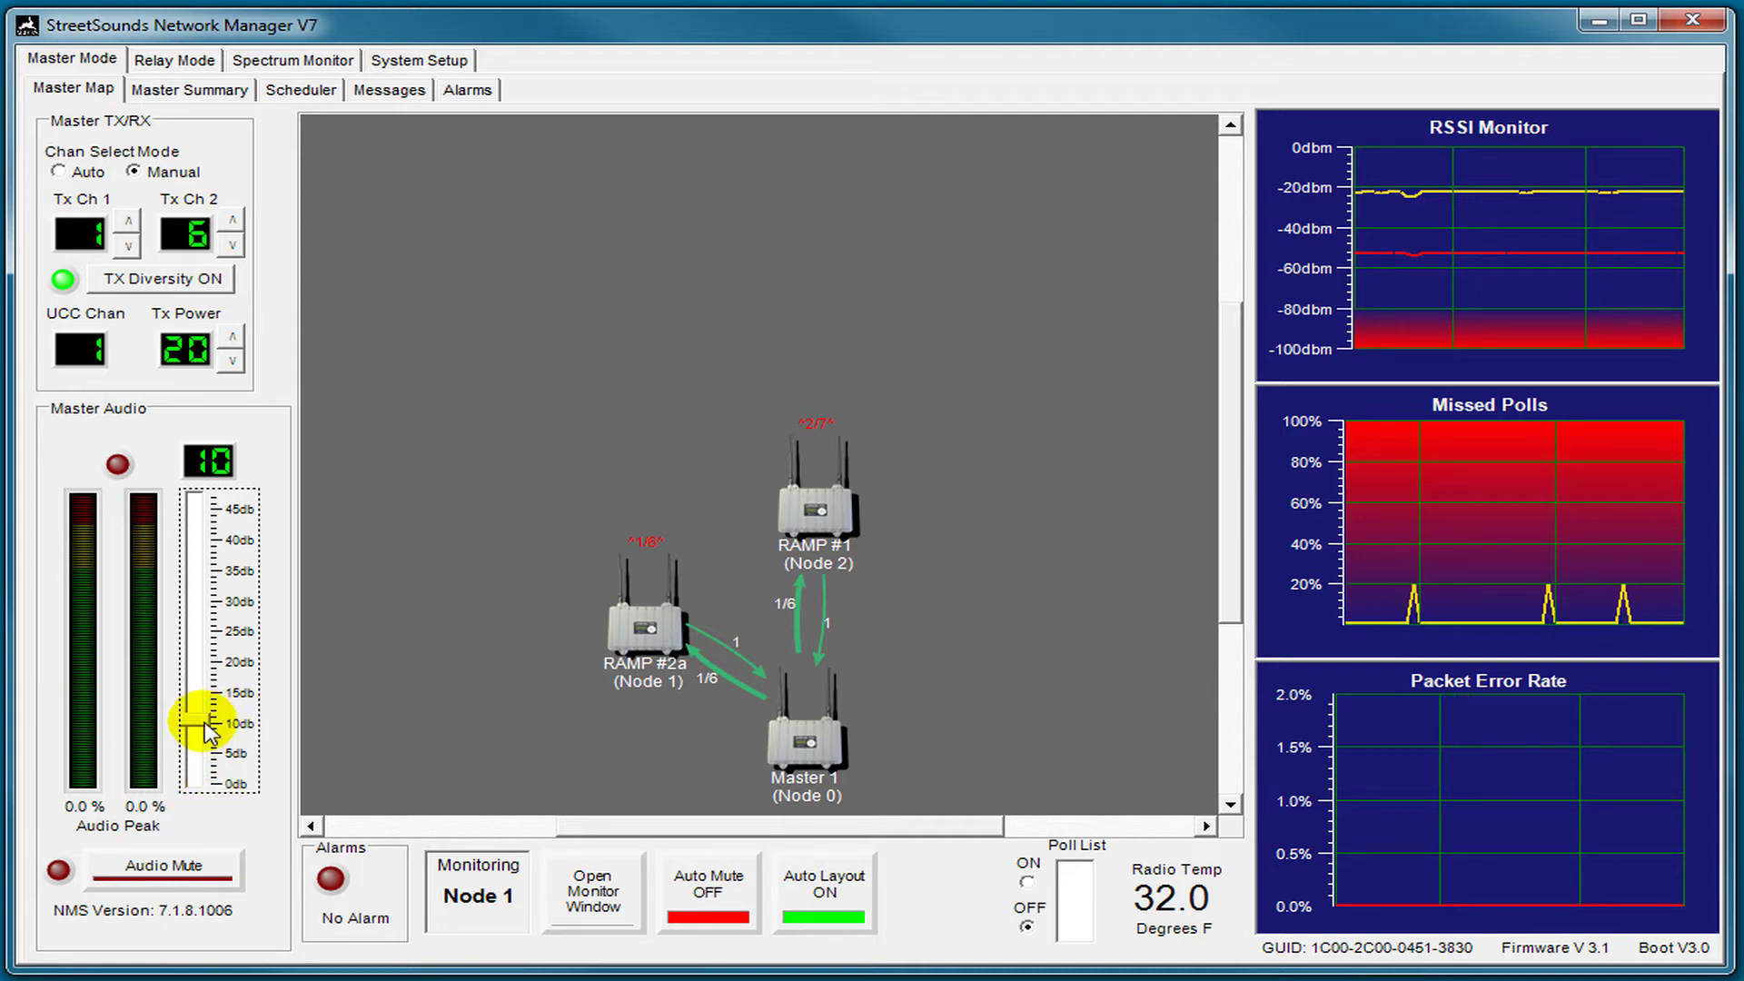
{"action": "left_click_drag", "start_coordinate": [207, 726], "coordinate": [223, 820]}
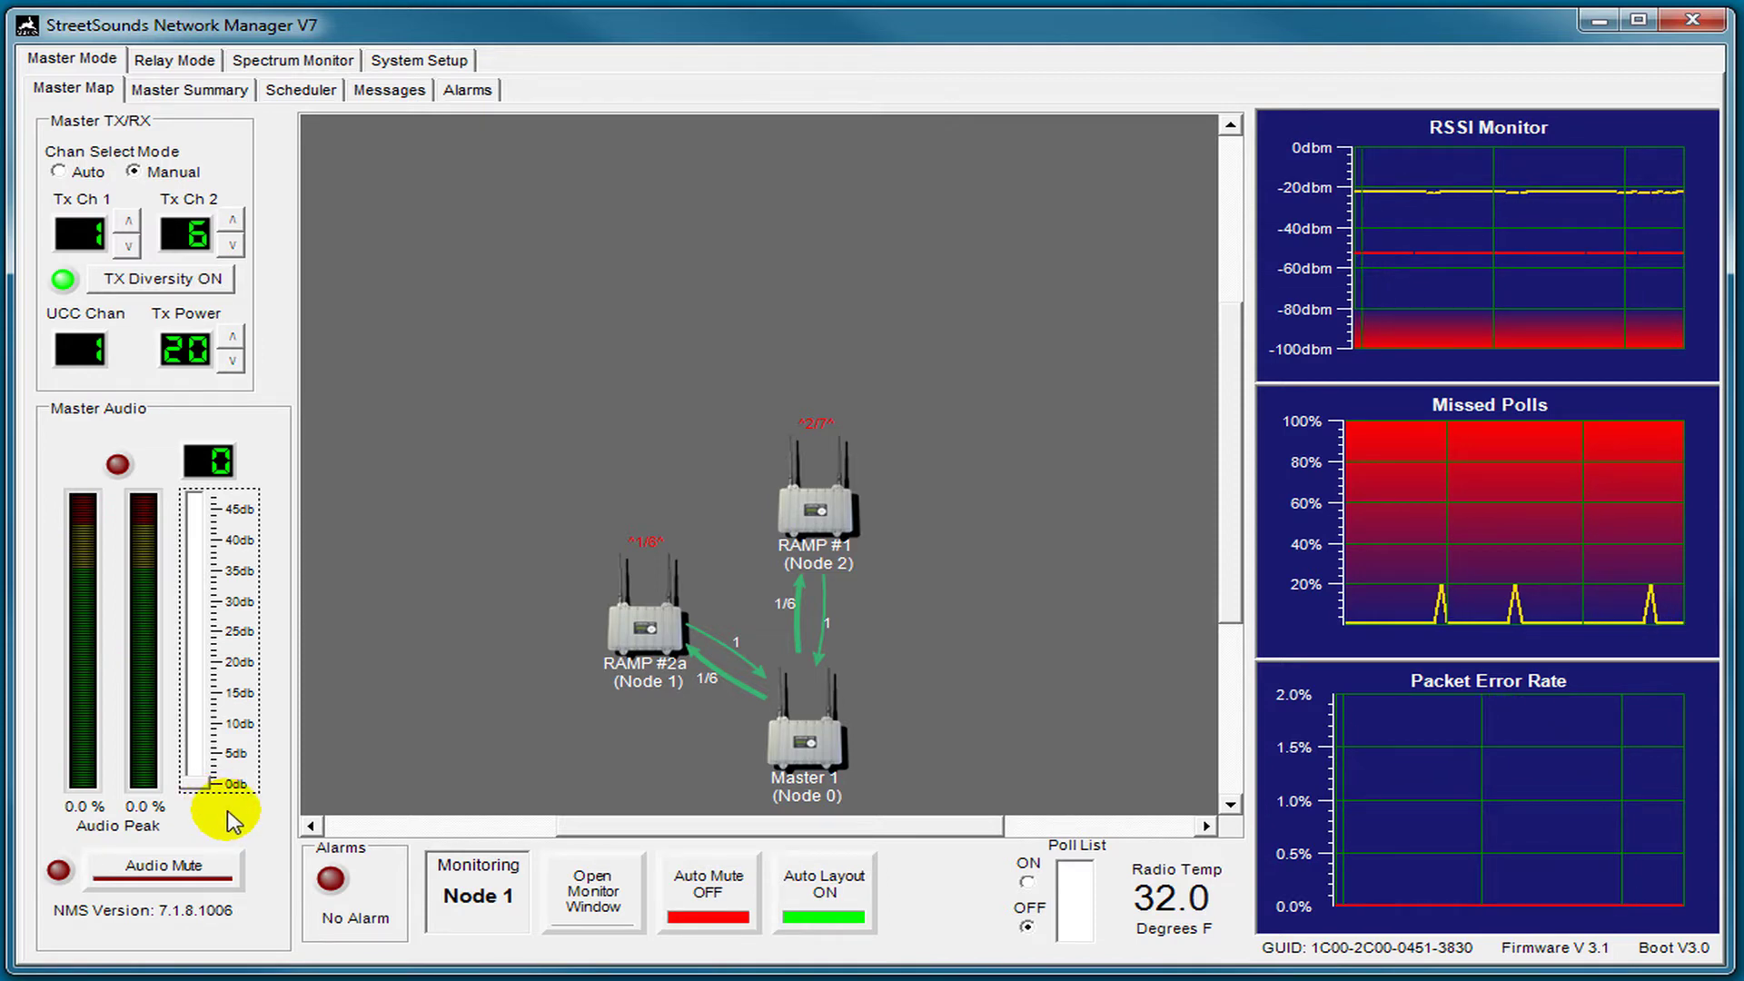
Mute the master audio and unmute it again
{"action": "left_click", "coordinate": [150, 879]}
{"action": "left_click", "coordinate": [151, 879]}
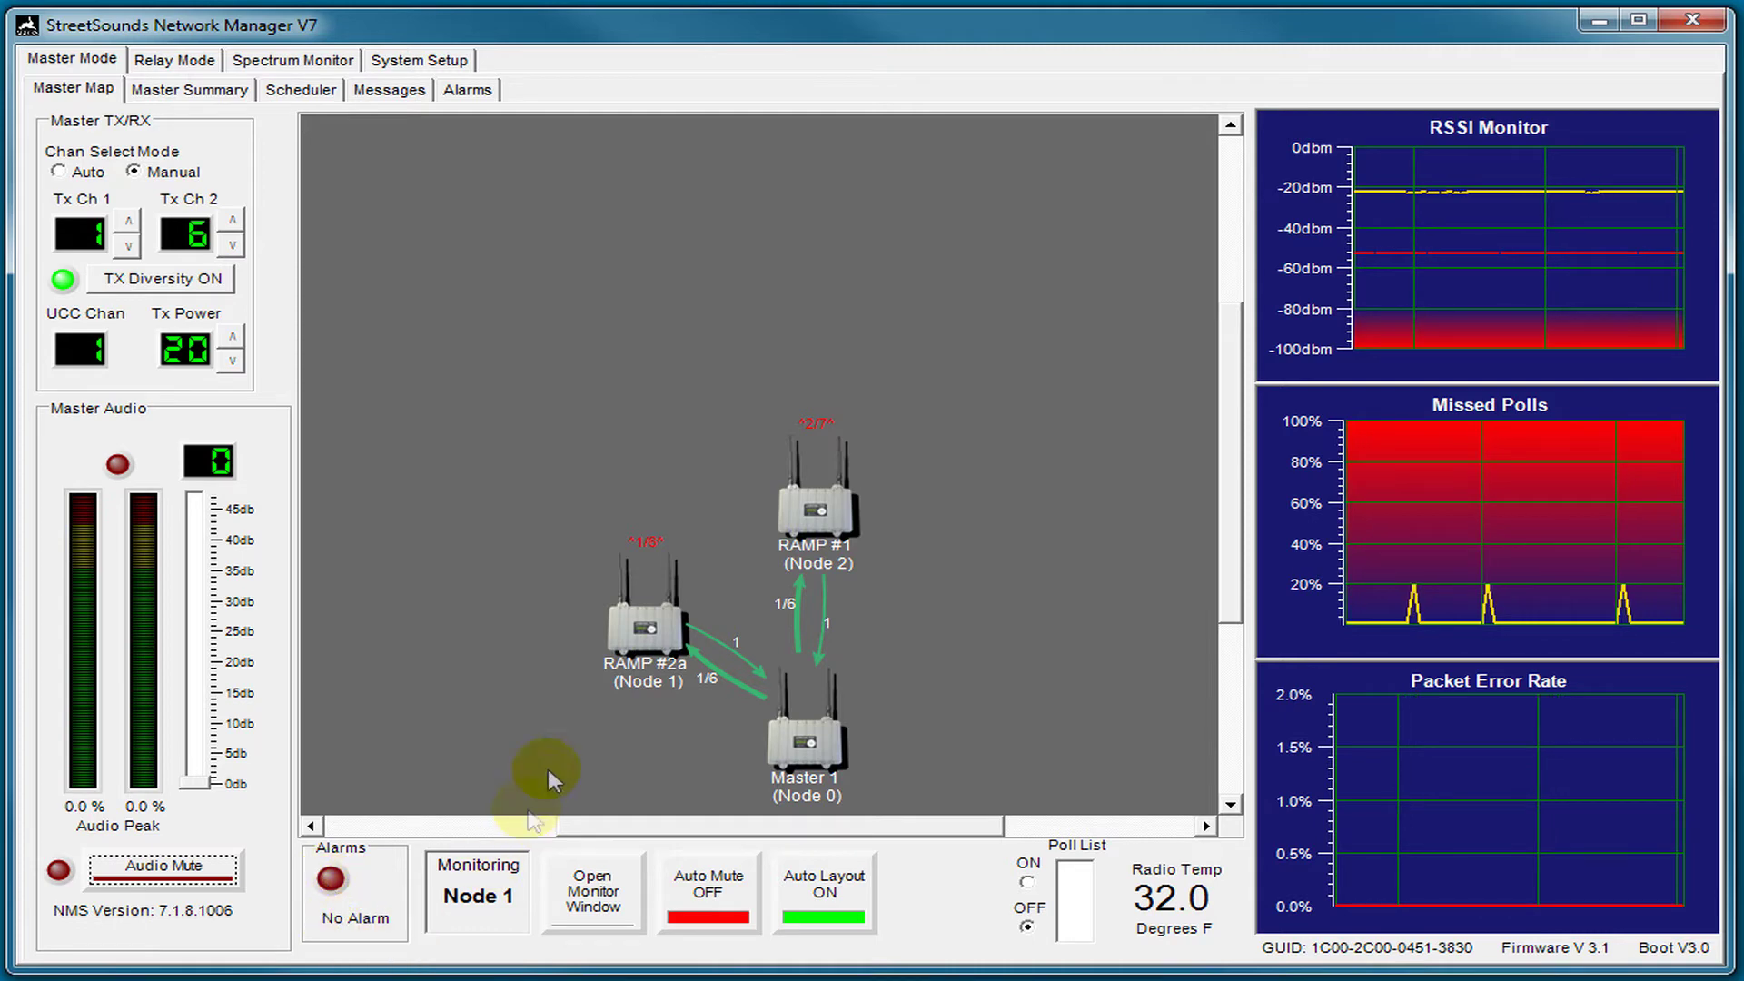
Select RAMP #2a (Node 1) on the map to examine it as the monitored node
{"action": "left_click", "coordinate": [650, 627]}
{"action": "left_click", "coordinate": [474, 925]}
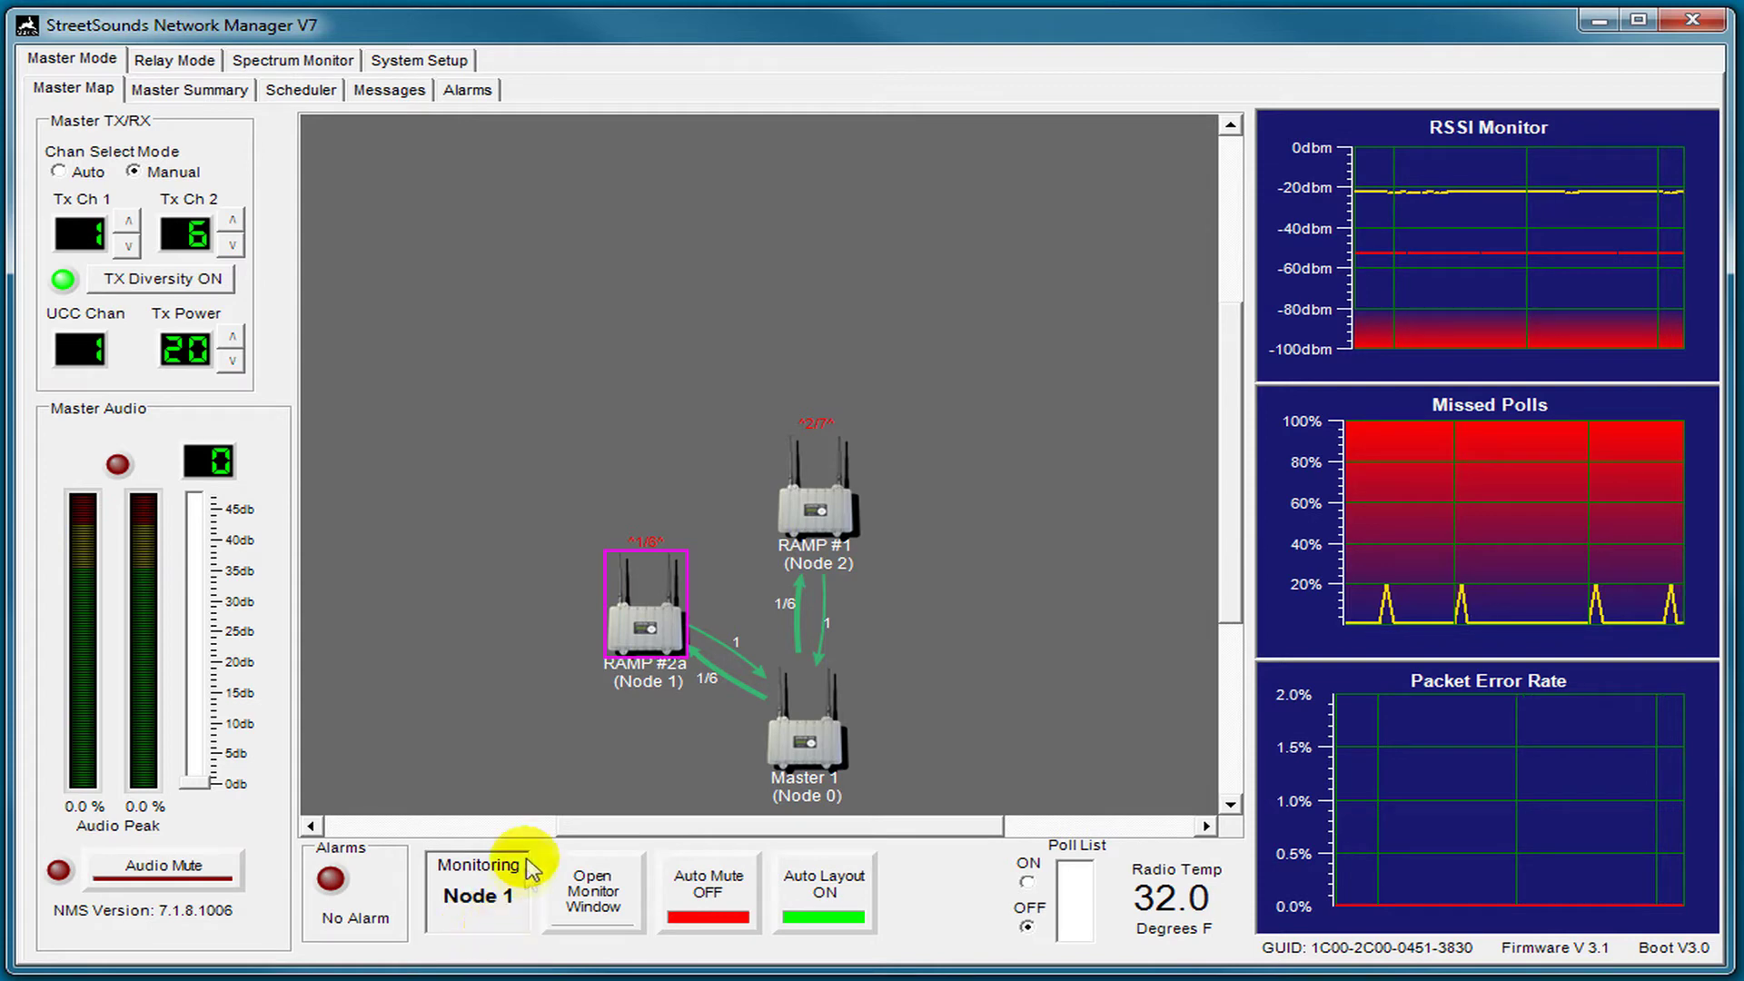
{"action": "left_click", "coordinate": [586, 919]}
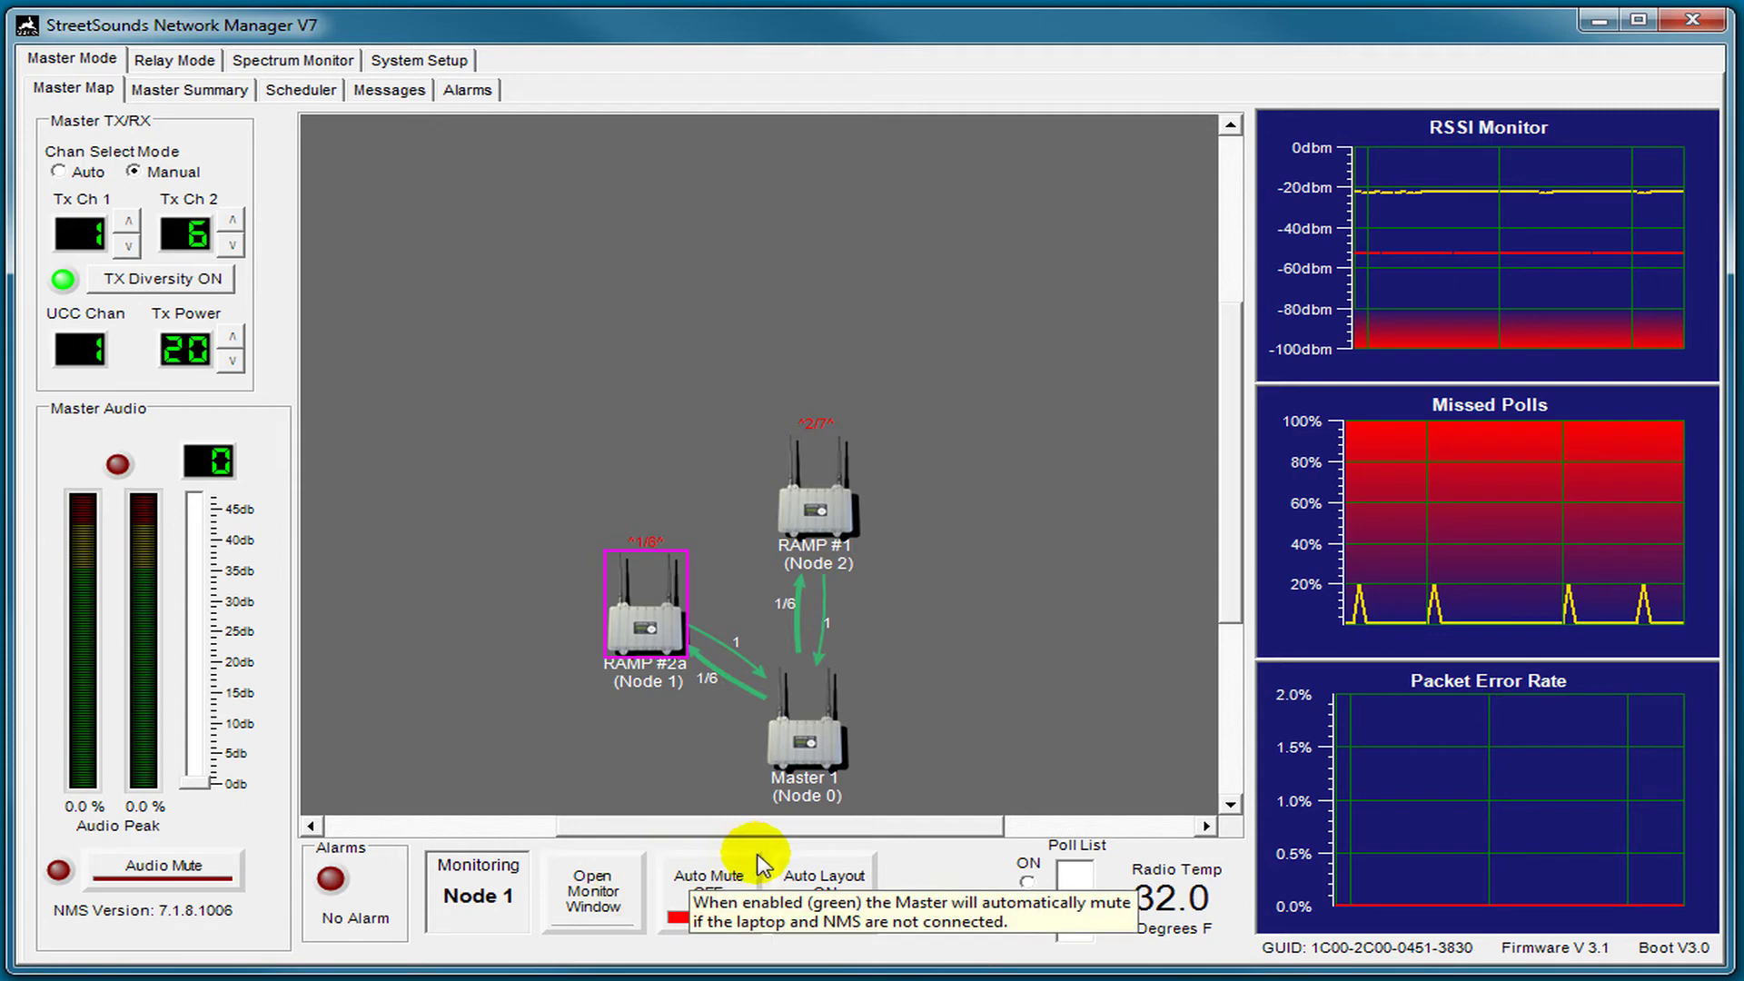
Toggle the master's Auto Mute on and off, select Master 1 (Node 0), and leave Auto Mute switched on
{"action": "left_click", "coordinate": [712, 885]}
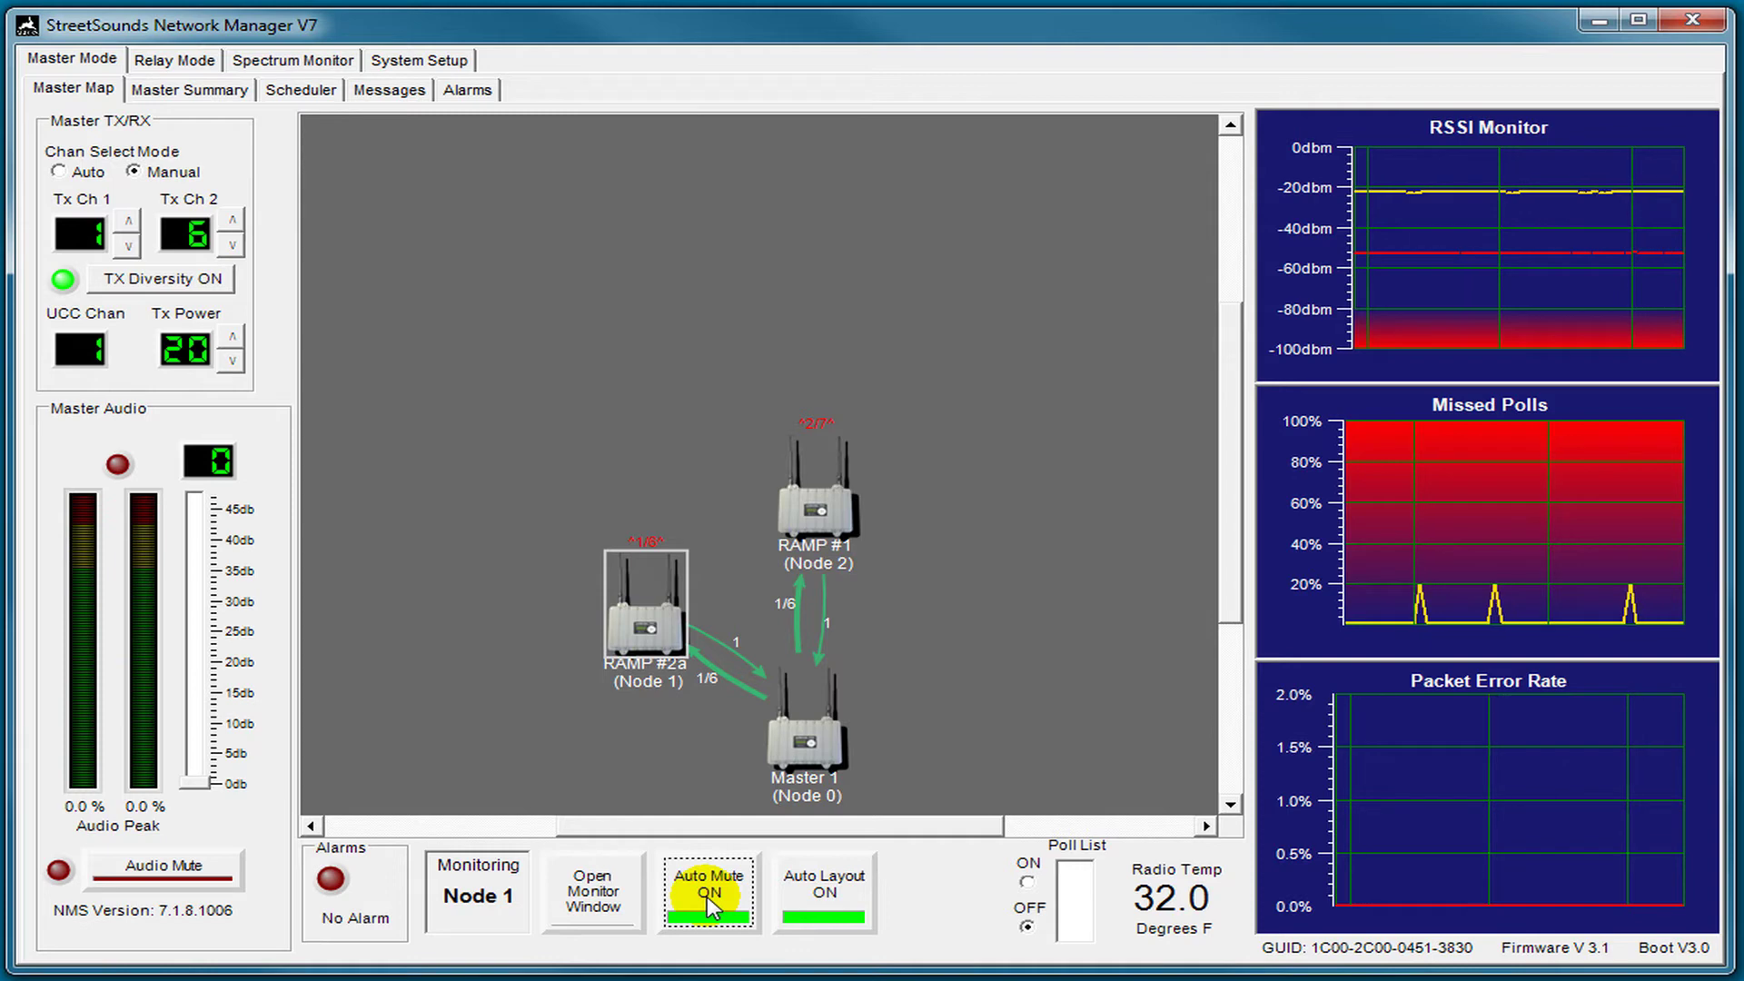
{"action": "left_click", "coordinate": [706, 896]}
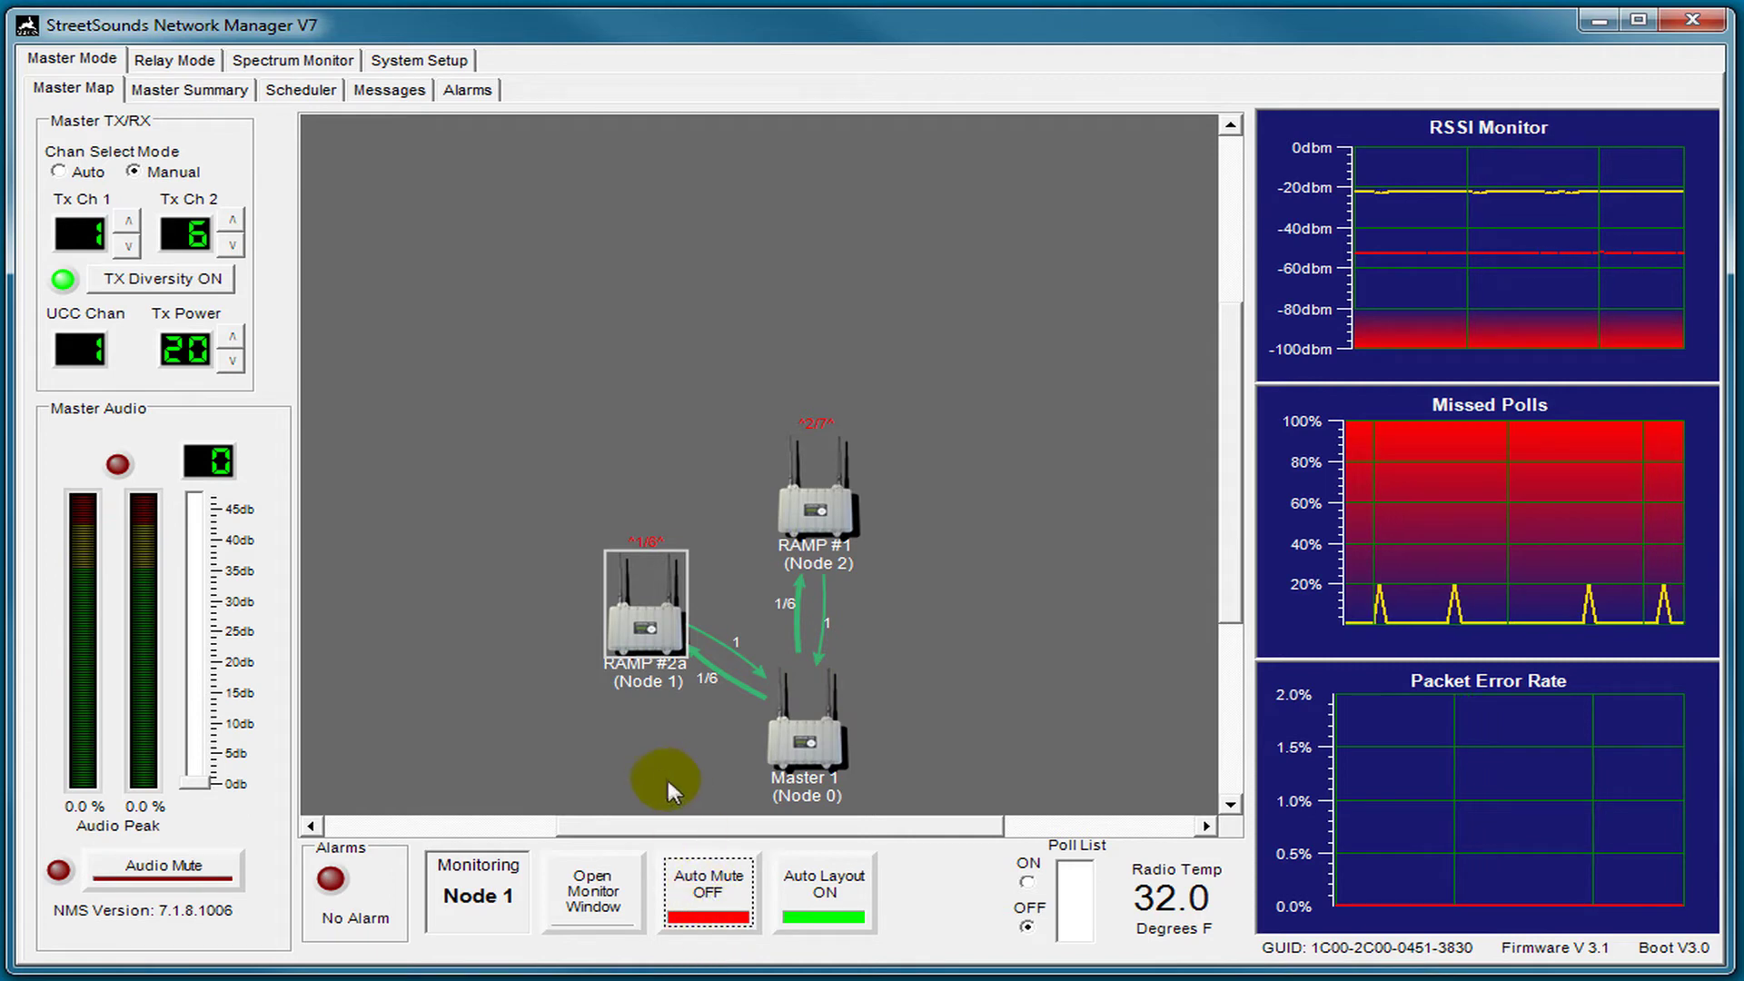
{"action": "left_click", "coordinate": [806, 743]}
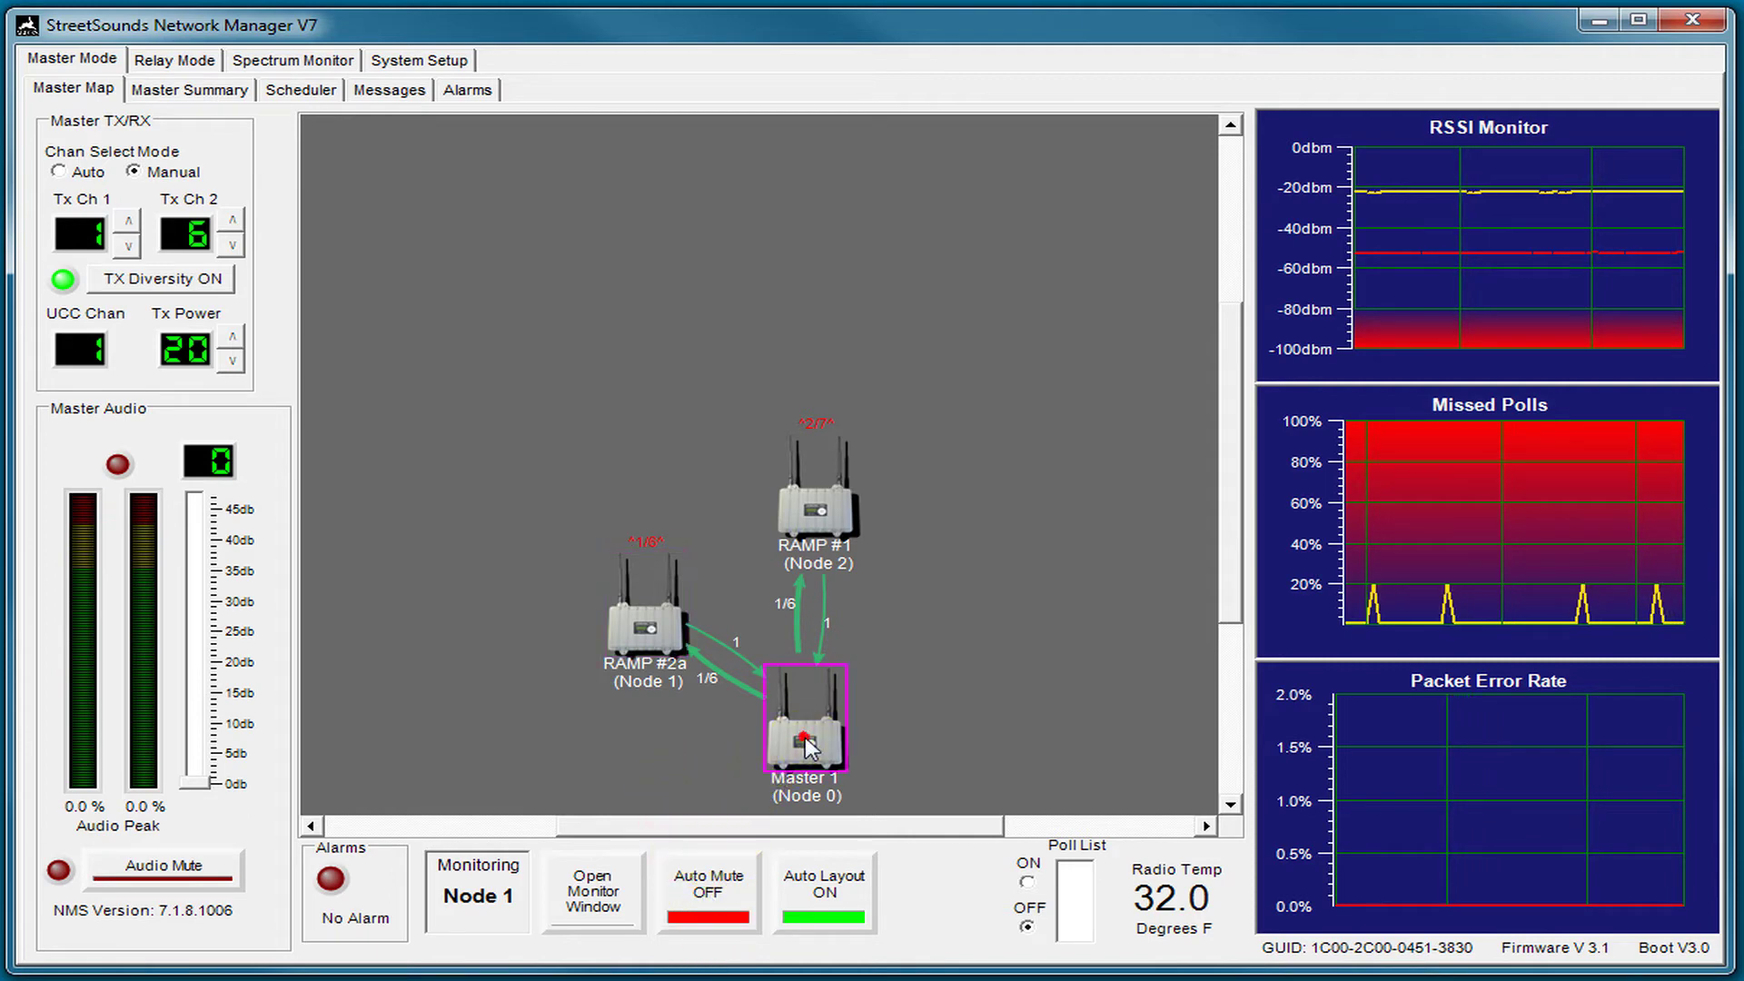
{"action": "left_click", "coordinate": [712, 908]}
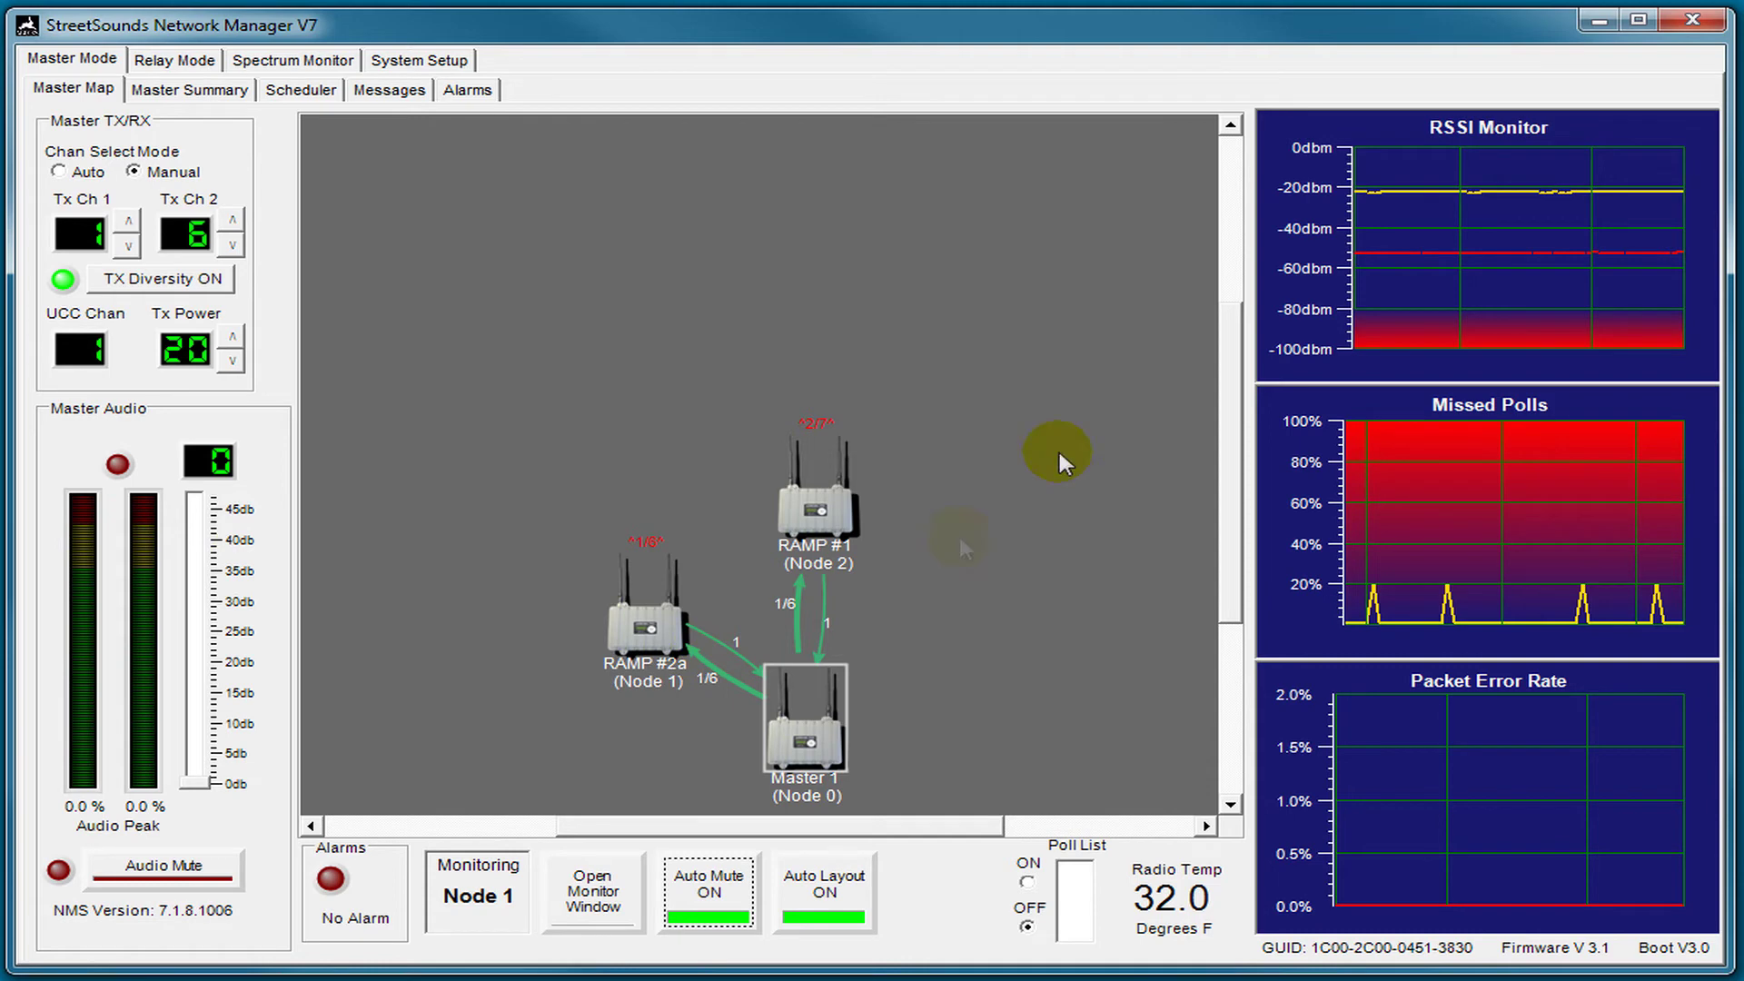
Switch monitoring between RAMP #1 (Node 2) and RAMP #2a (Node 1) to compare their RSSI graphs, ending on Node 2
{"action": "left_click", "coordinate": [1584, 295]}
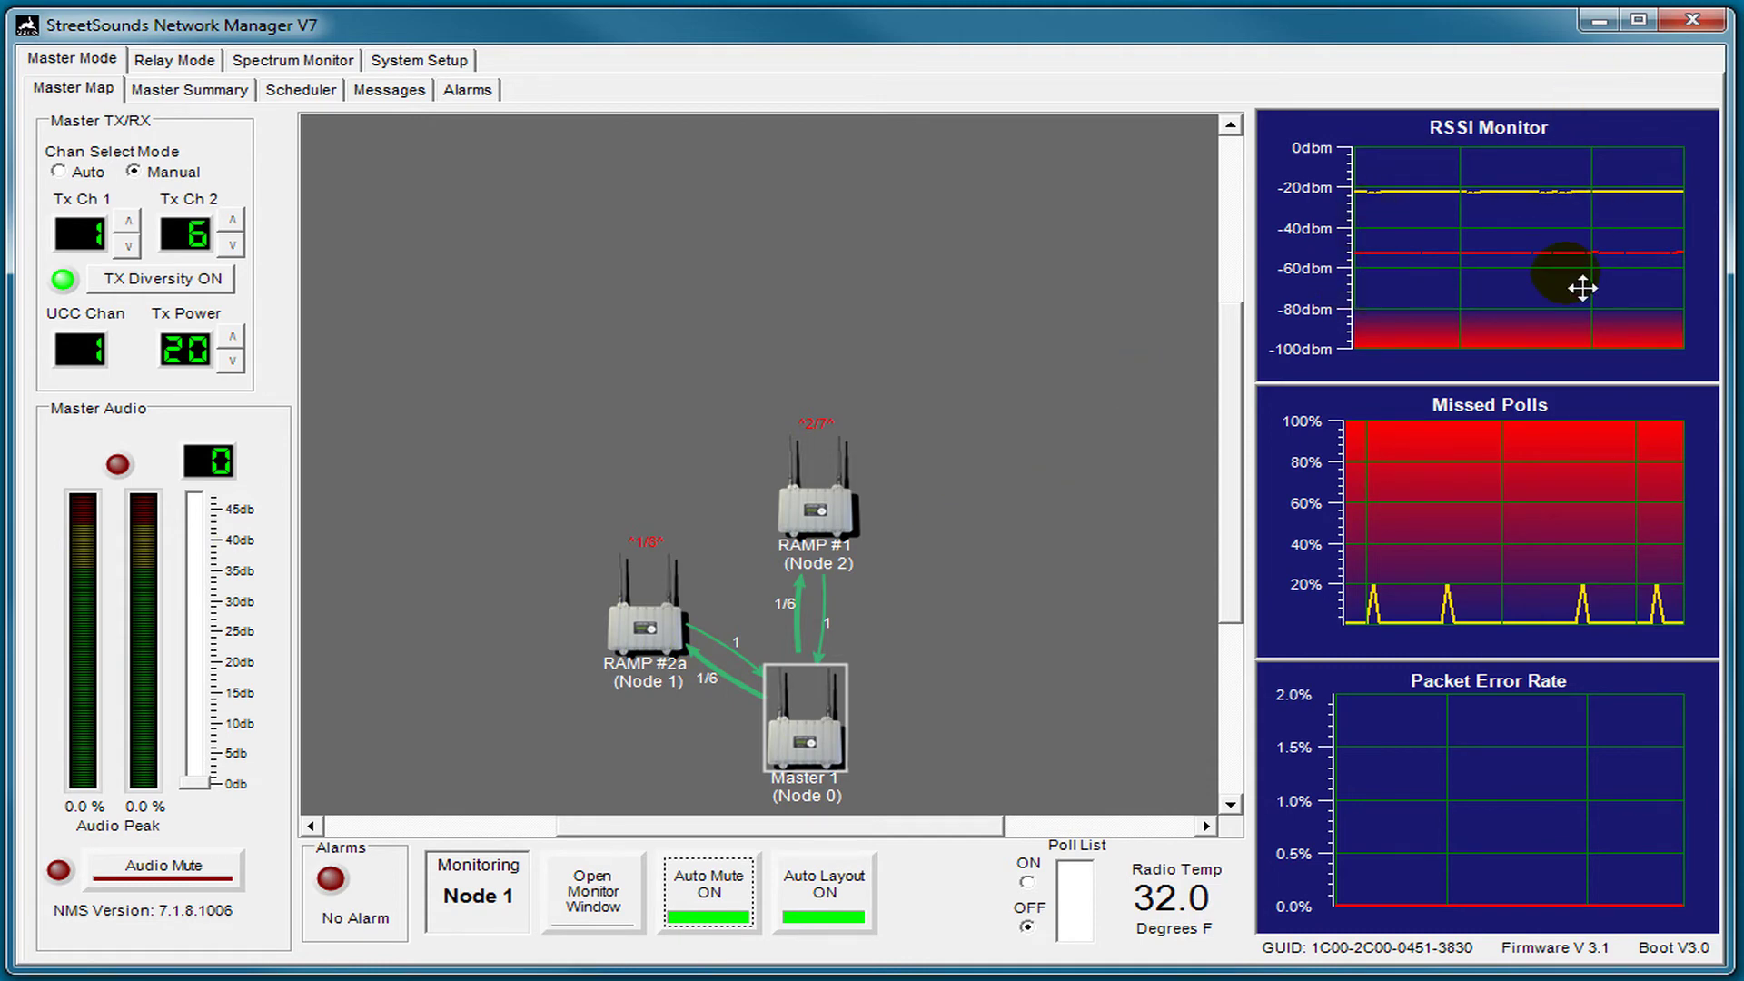
{"action": "left_click", "coordinate": [833, 514]}
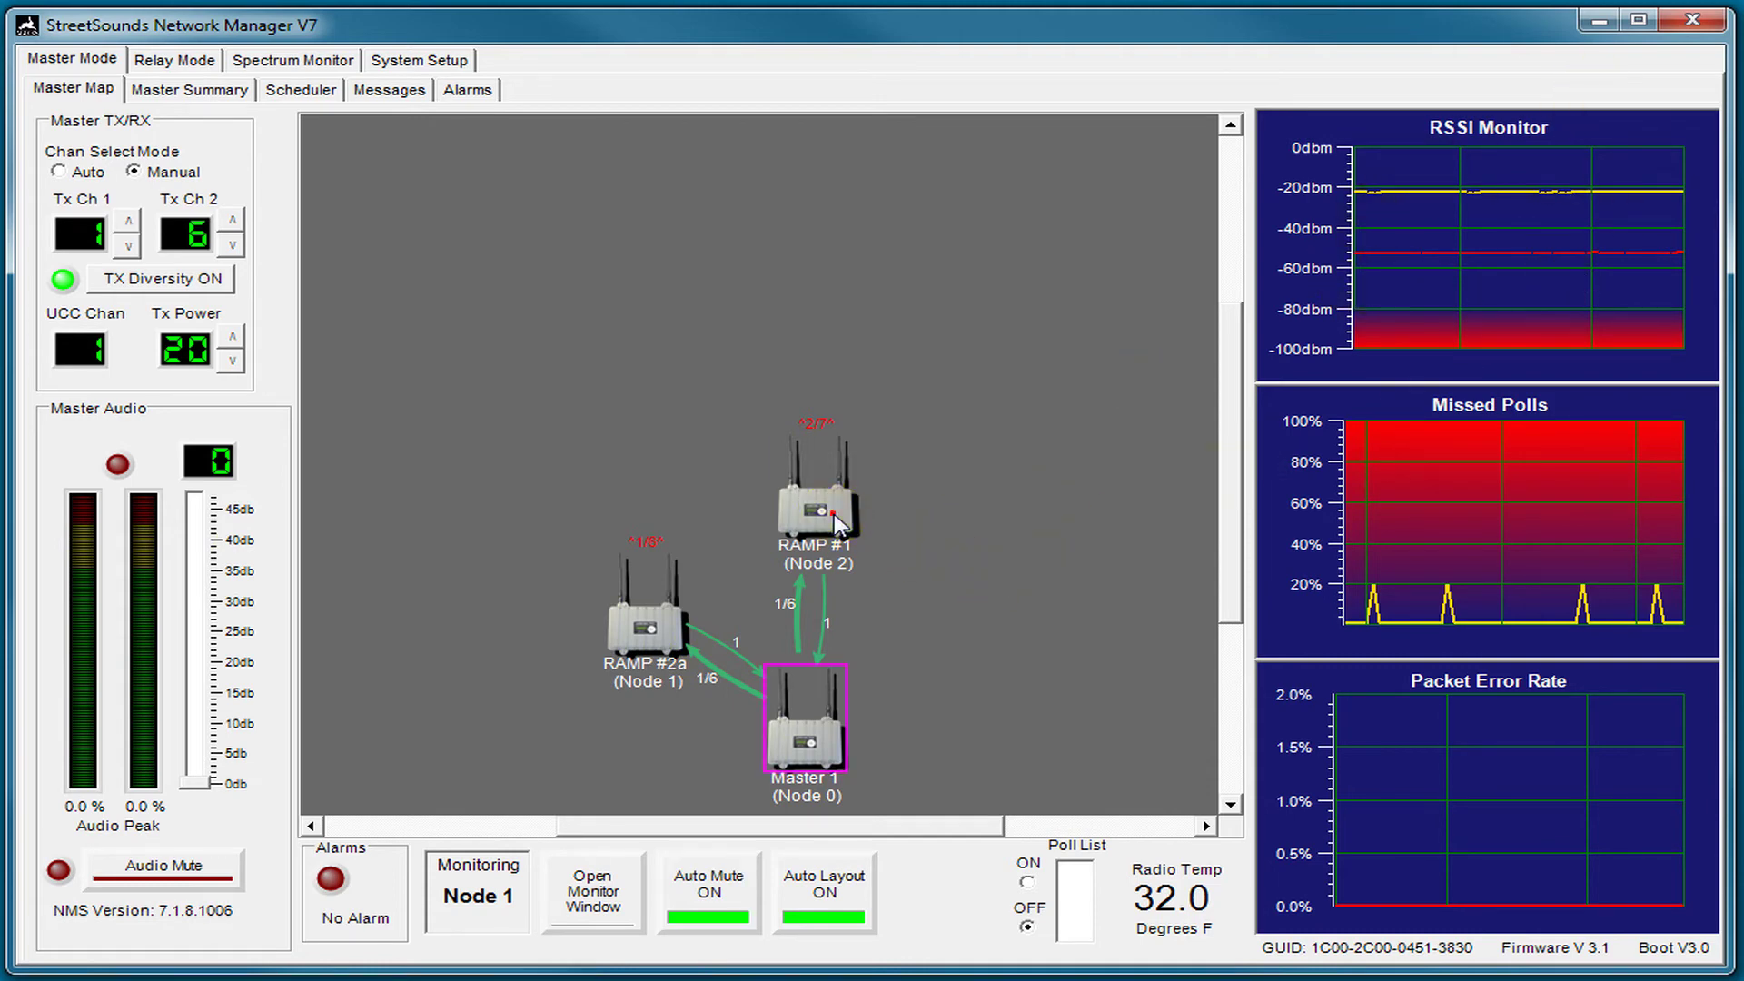
{"action": "left_click", "coordinate": [661, 612]}
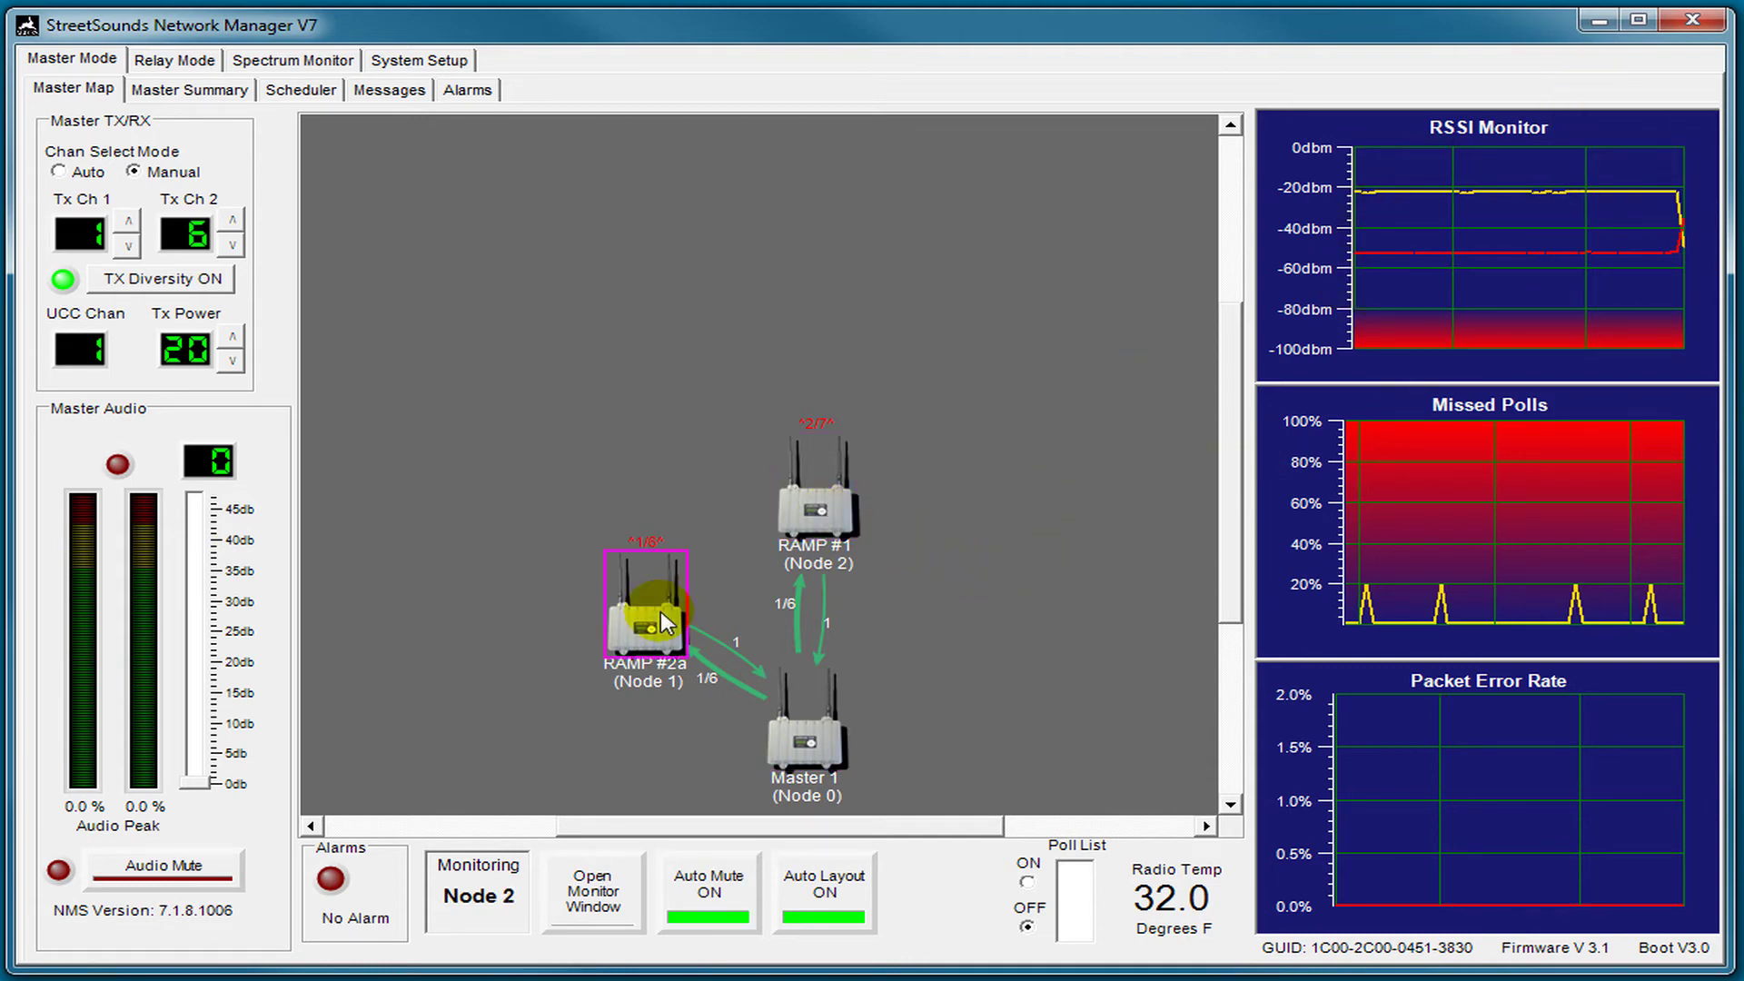
{"action": "left_click", "coordinate": [813, 518]}
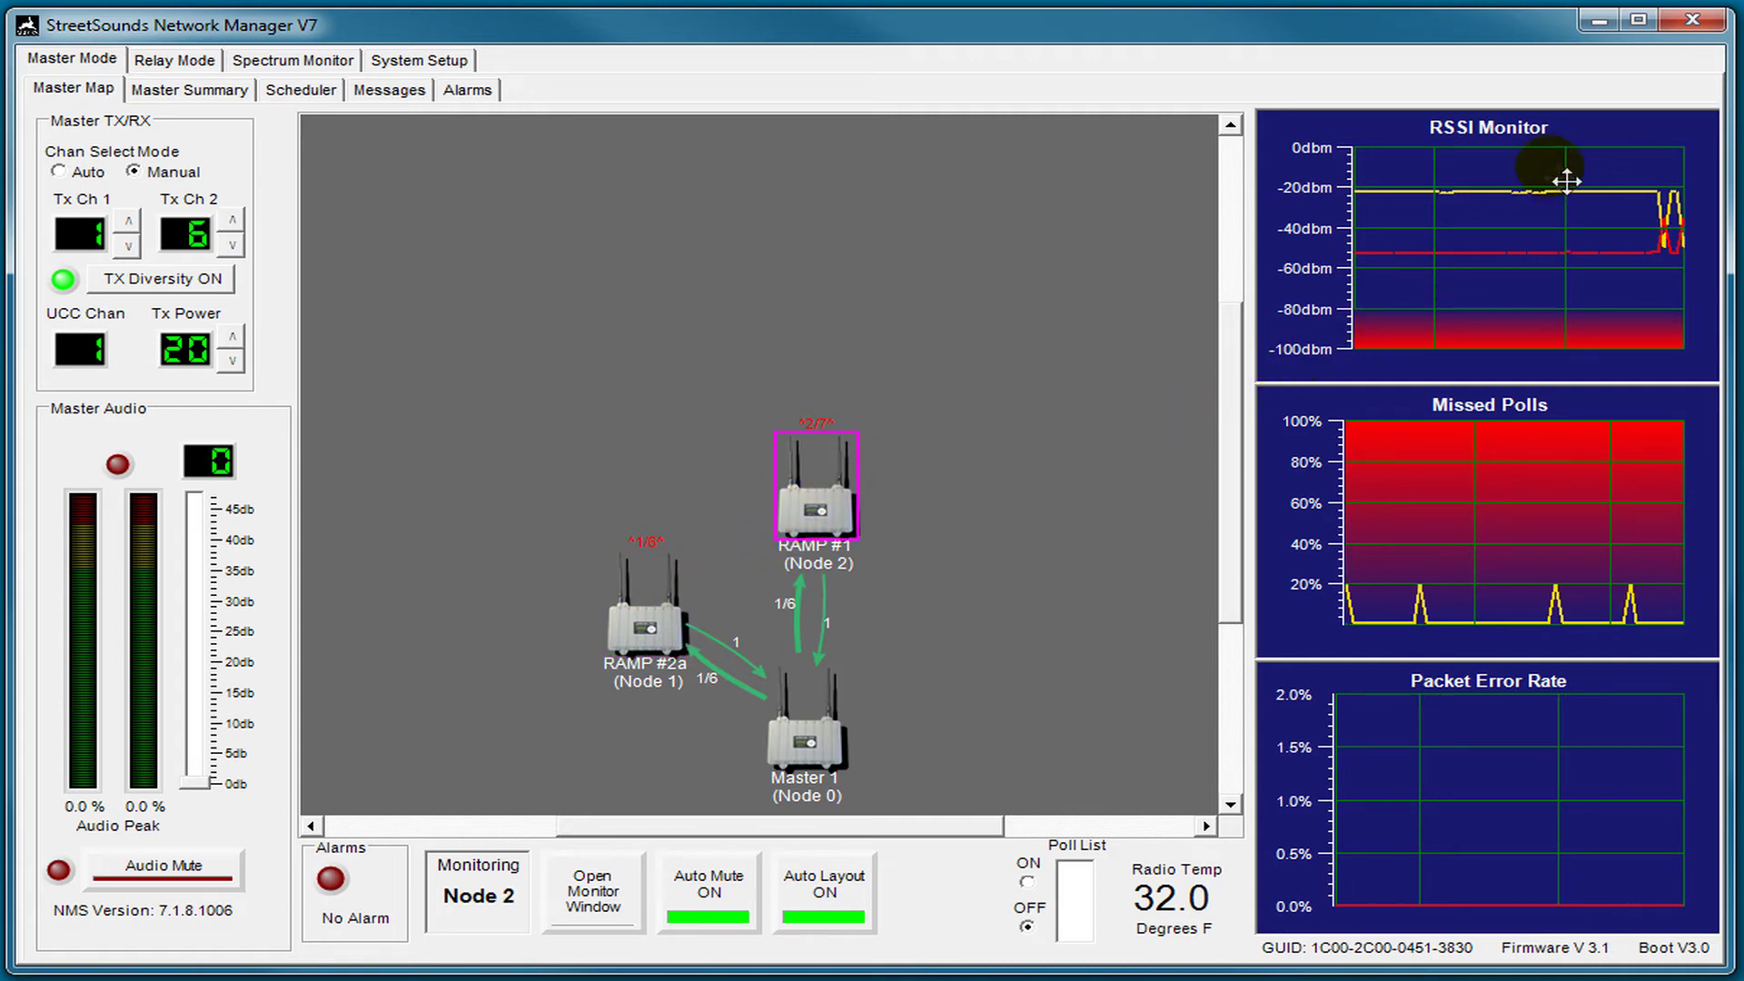